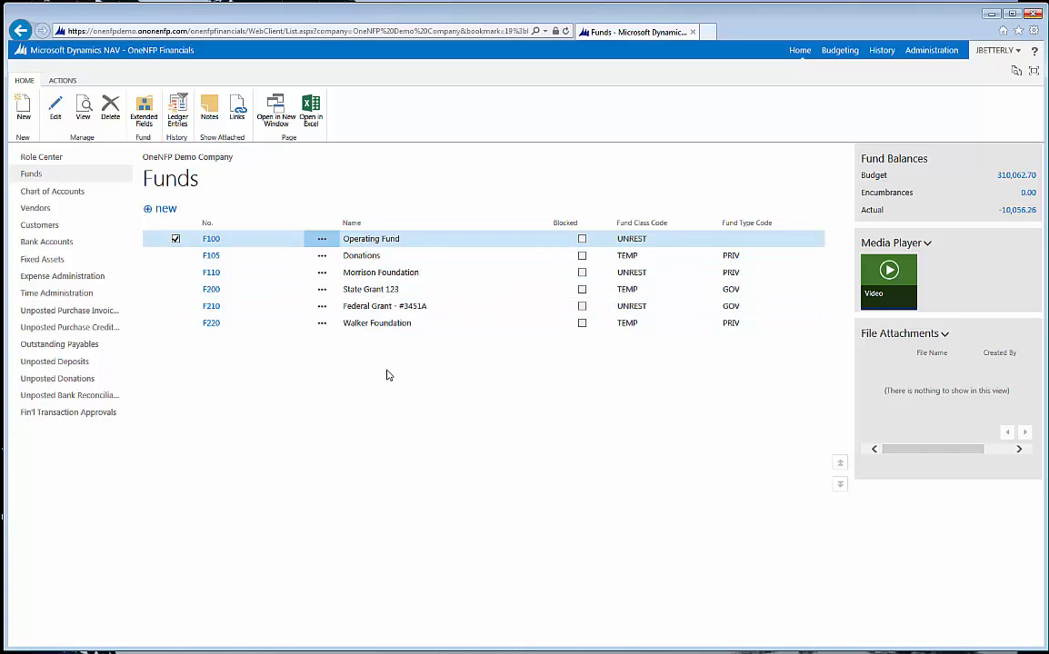
Open the fund card of fund F220, Walker Foundation, from the Funds list and enlarge it to the full window
click(386, 326)
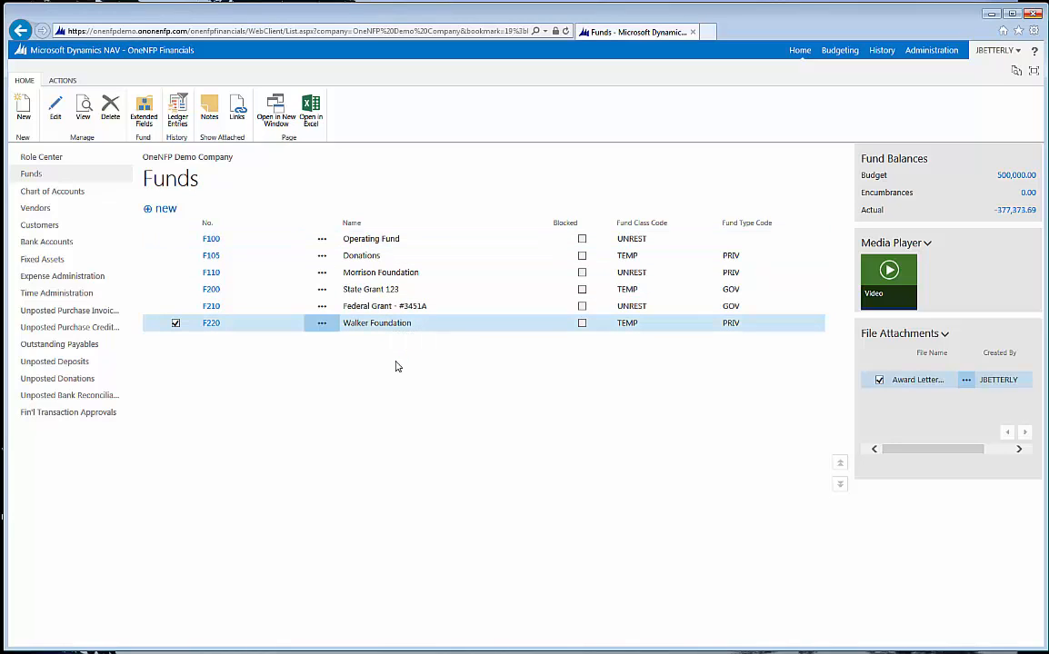
click(211, 324)
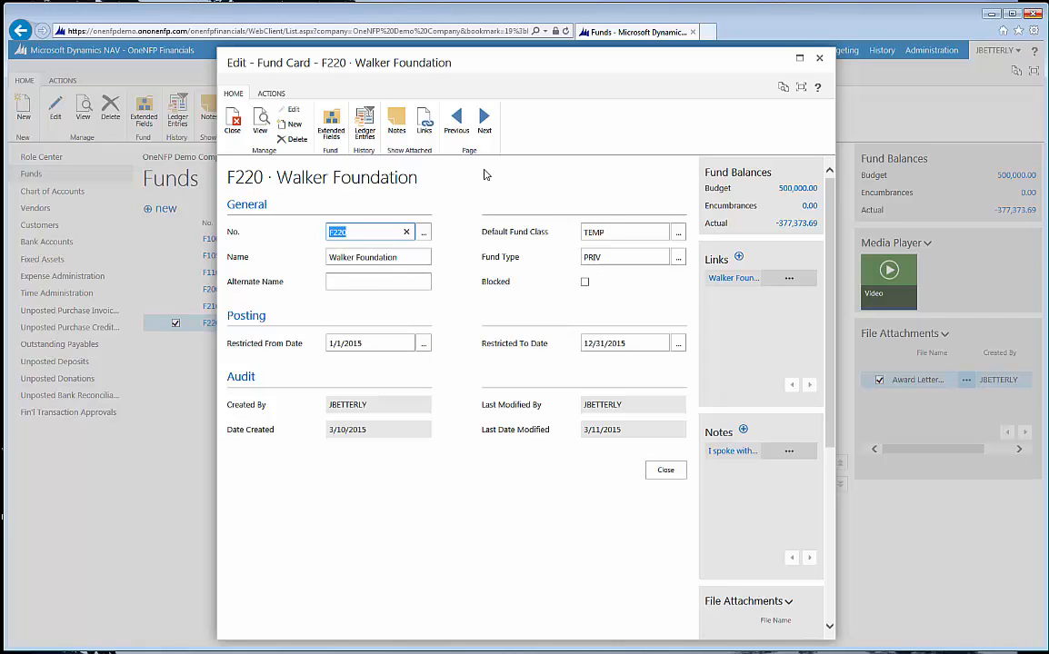
click(799, 58)
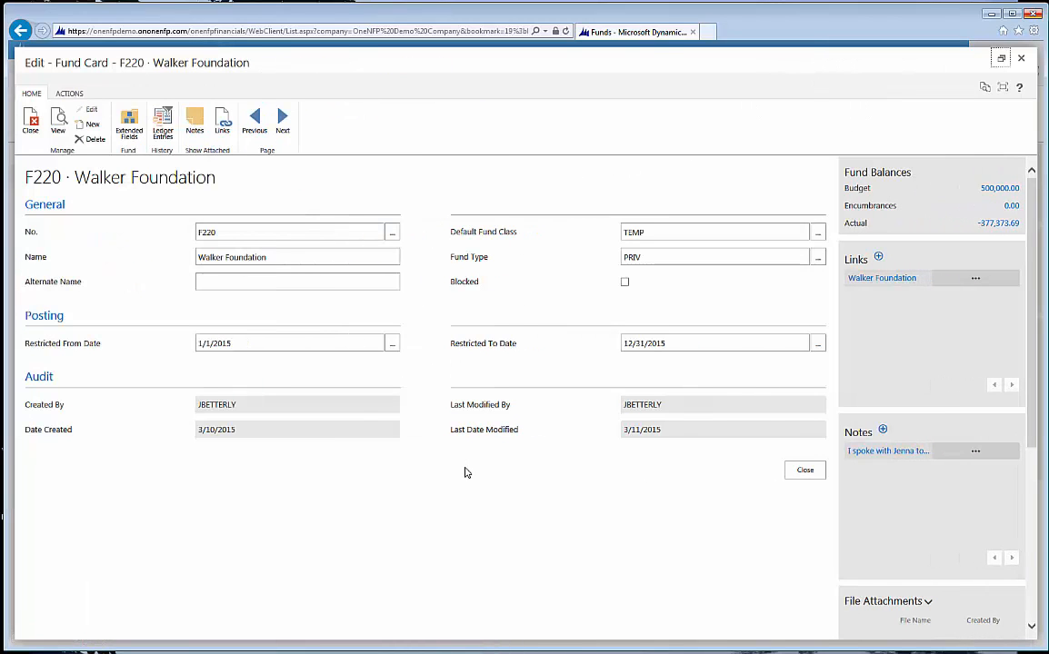
click(240, 230)
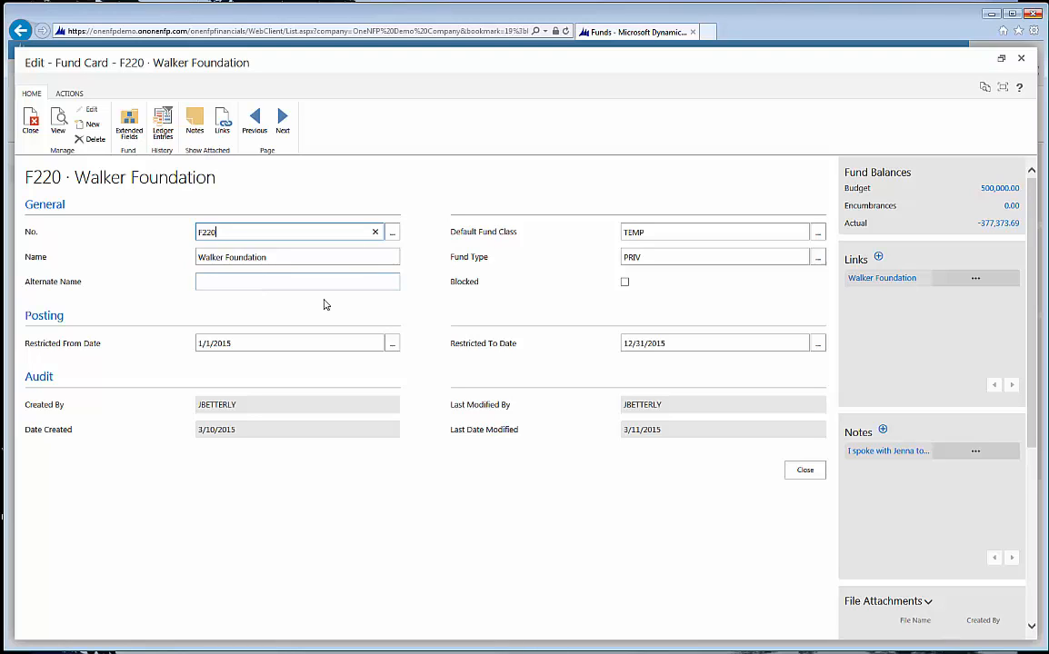
Look up the full list of fund classes for the Default Fund Class, review their restrictions, and leave without changing the selection
click(680, 234)
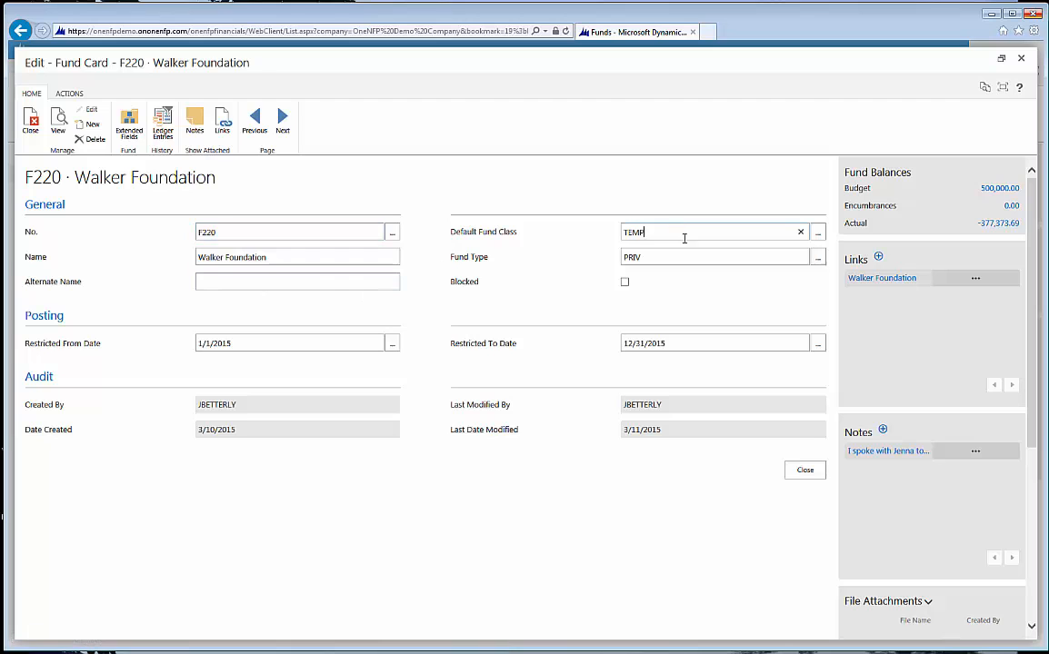
click(818, 236)
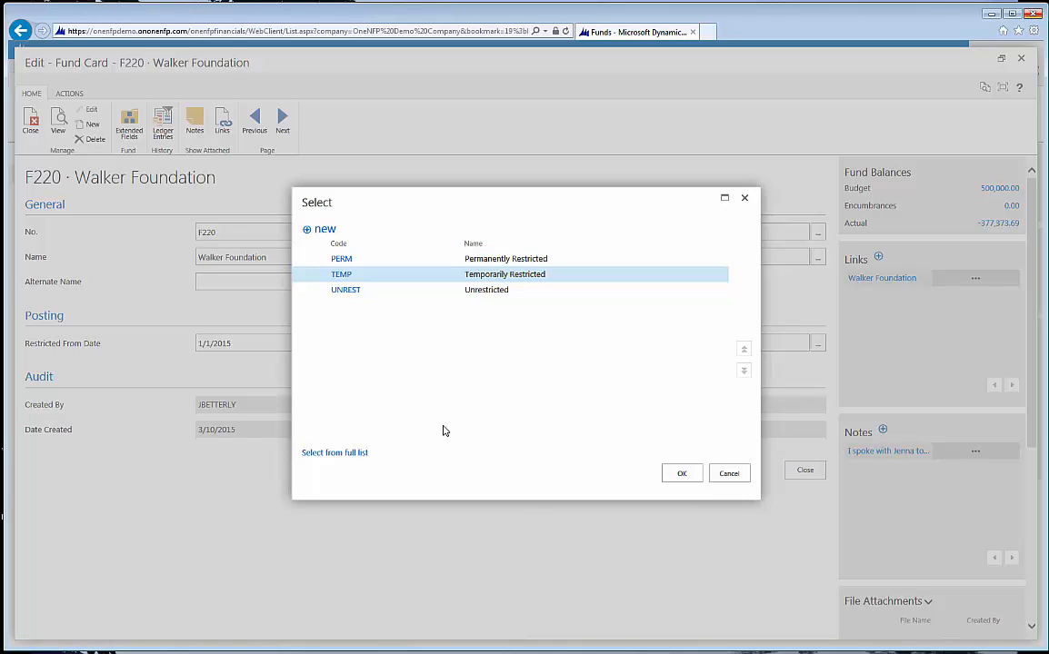
click(347, 452)
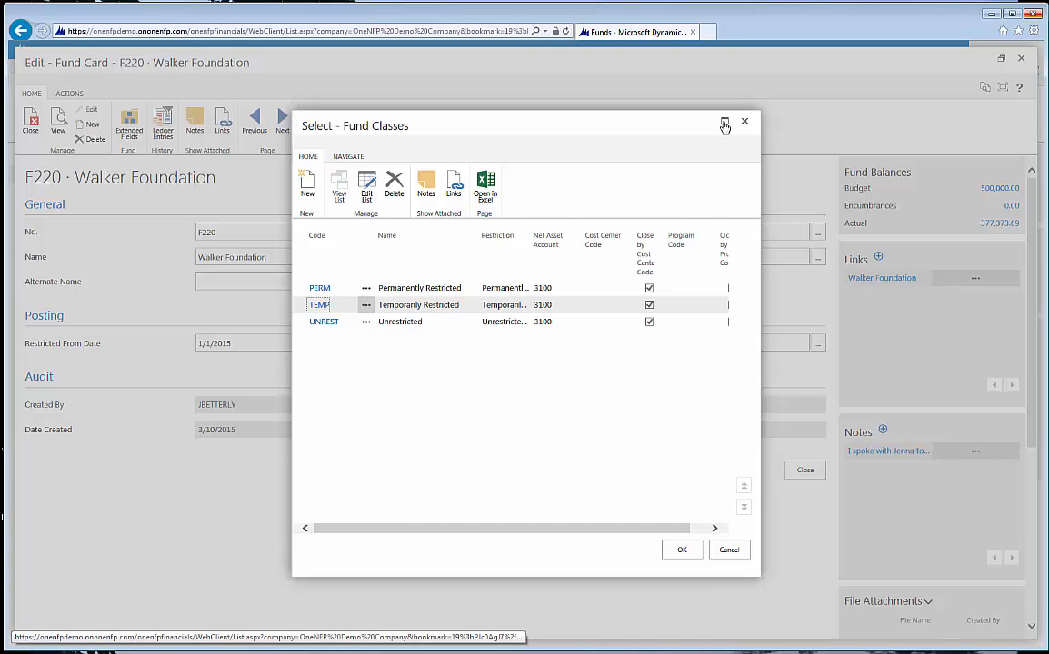
click(724, 125)
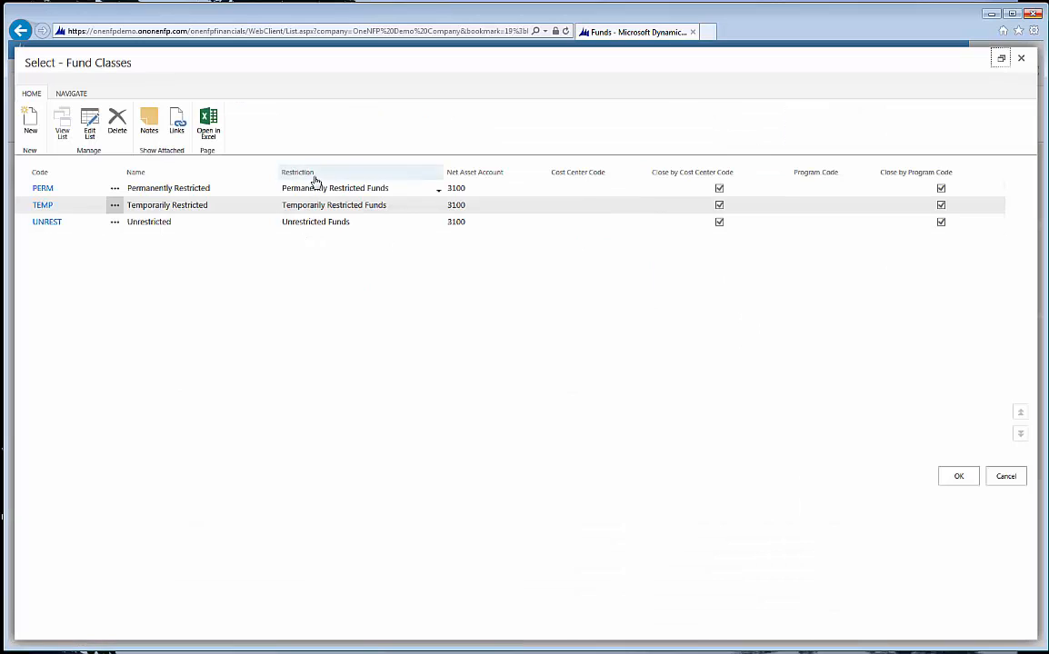
click(360, 227)
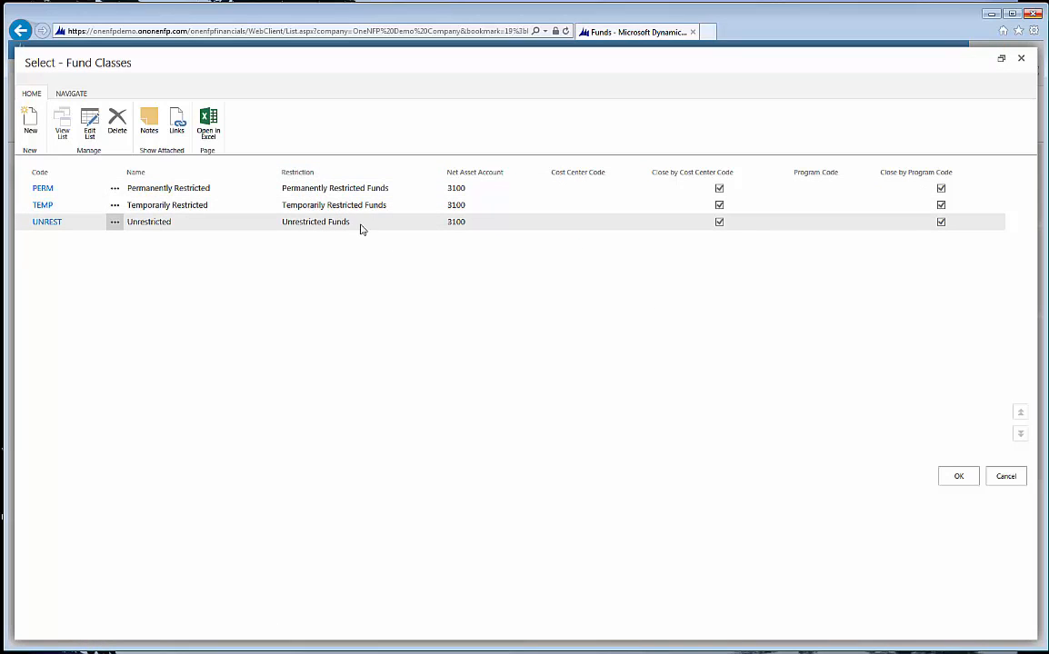
click(388, 207)
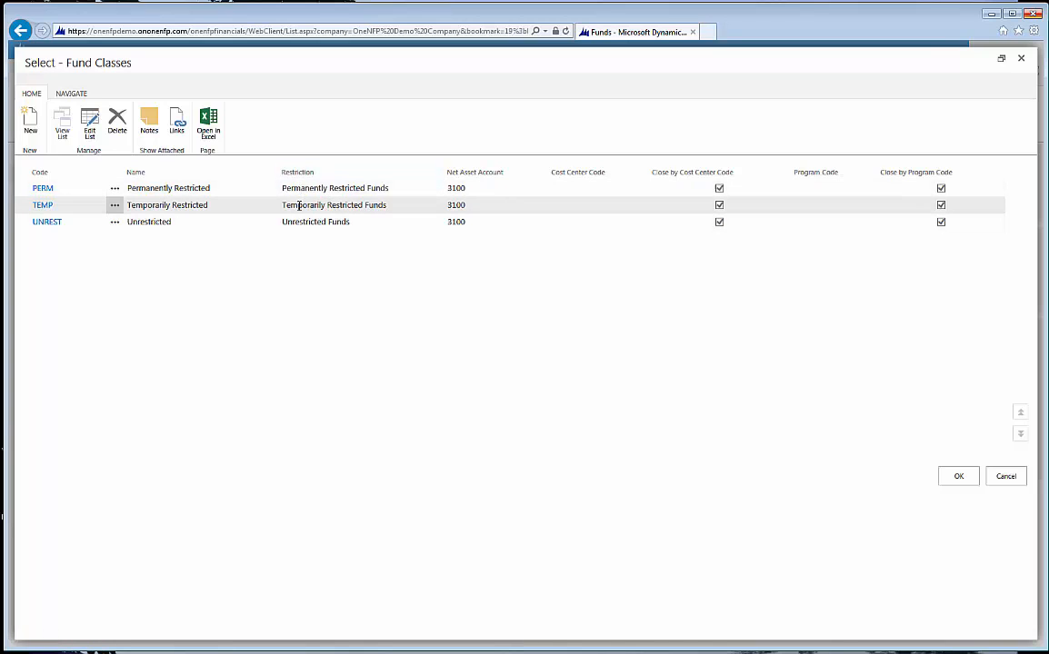
click(1000, 484)
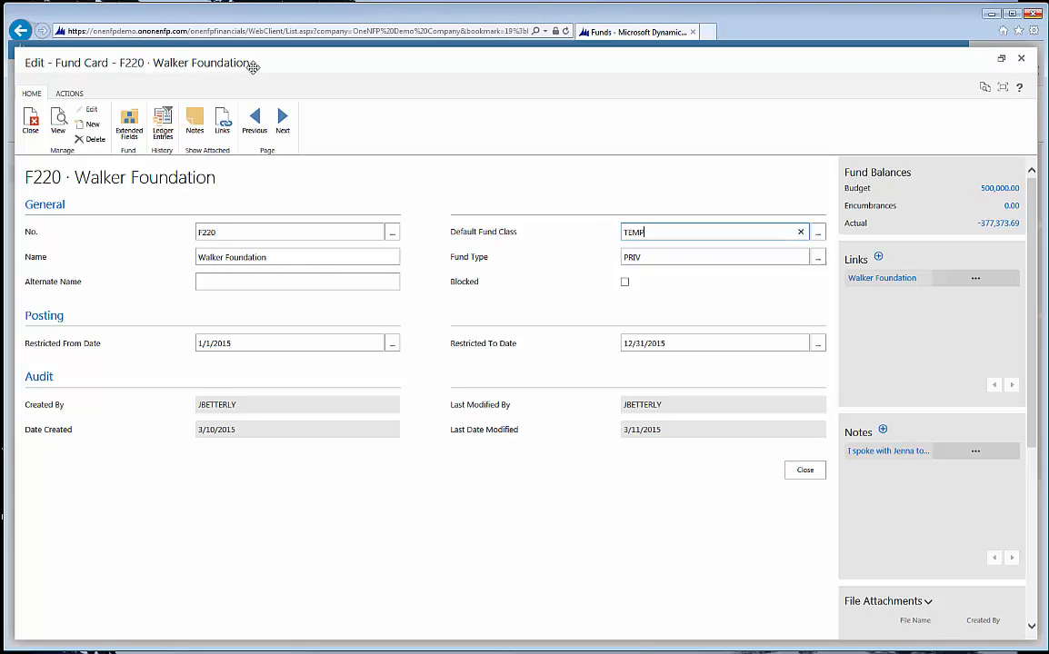
Look up the available Fund Type options and leave the current selection as it is
click(651, 257)
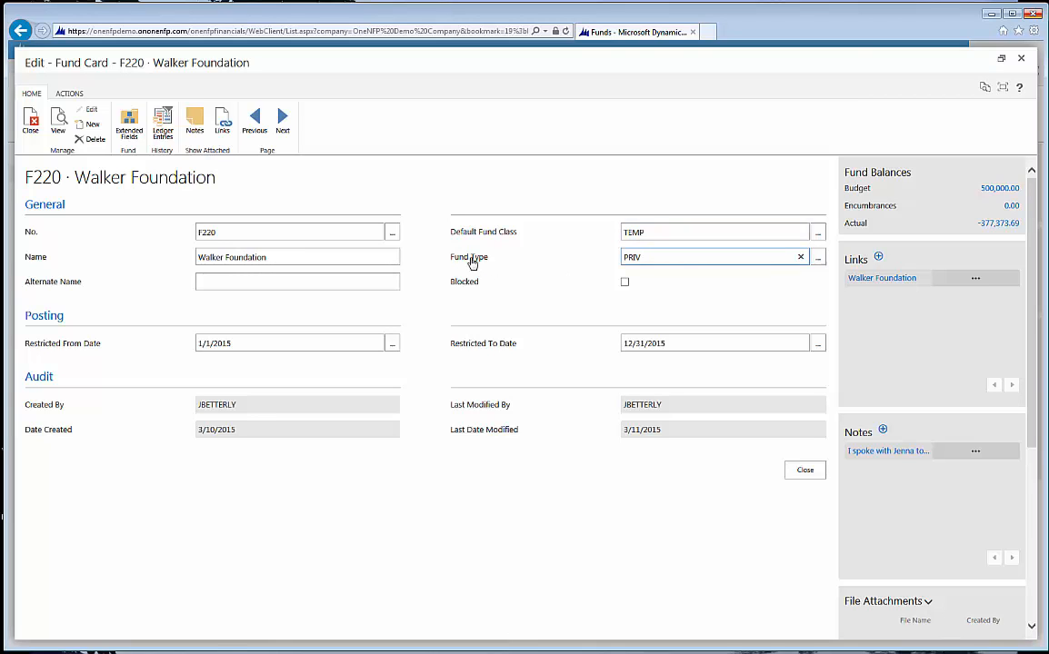
click(818, 260)
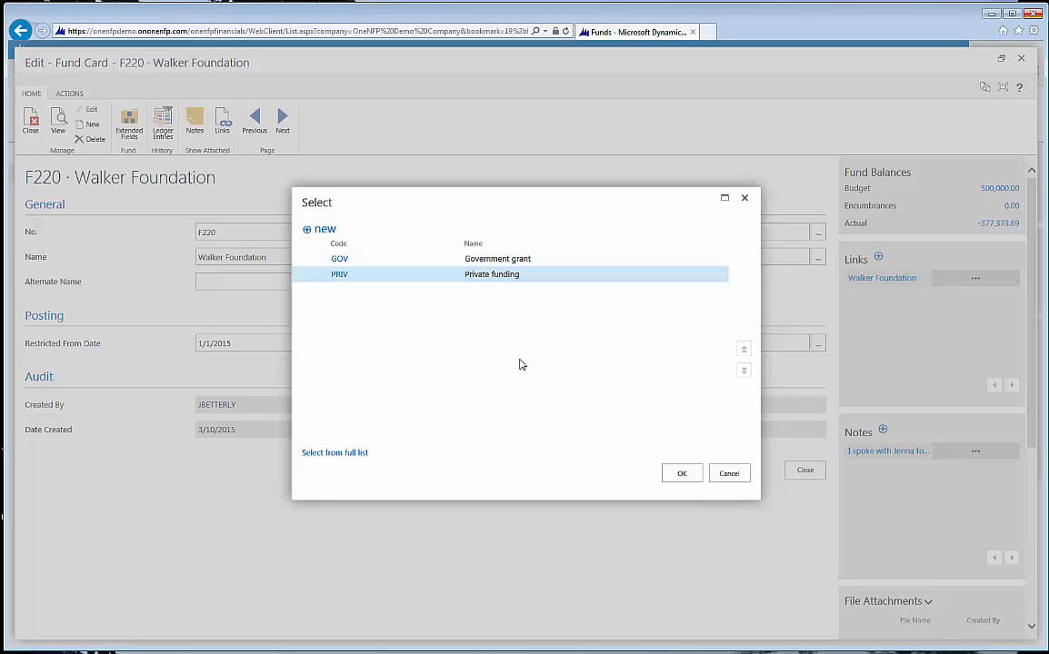
click(729, 473)
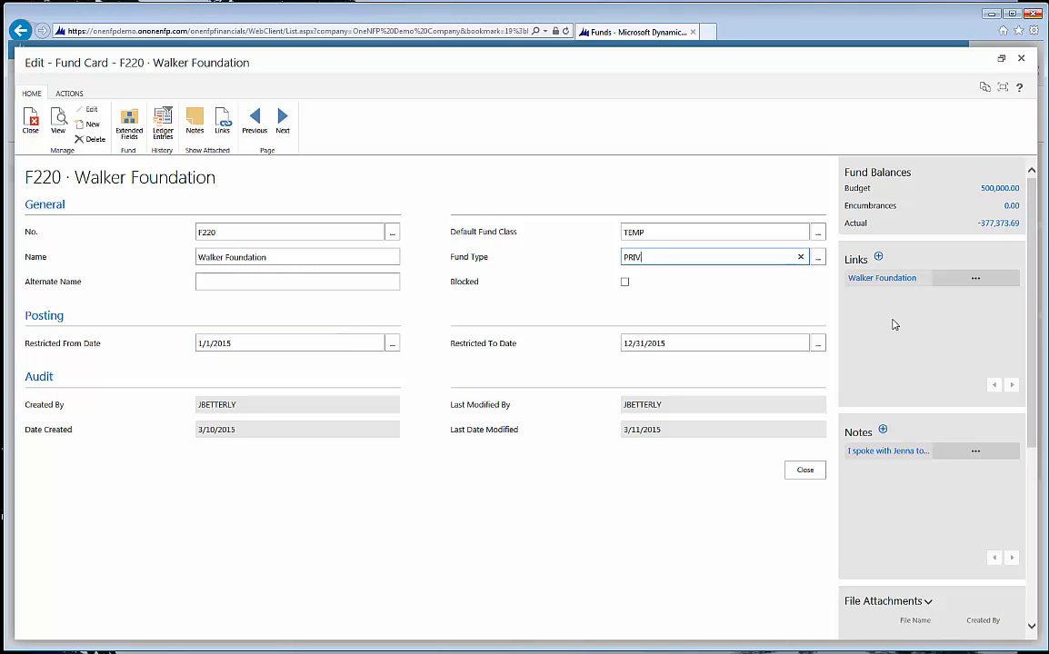
Review the fund's links, notes, file attachments and extended fields, viewing the new-note form without adding a note
drag(1033, 259, 1041, 291)
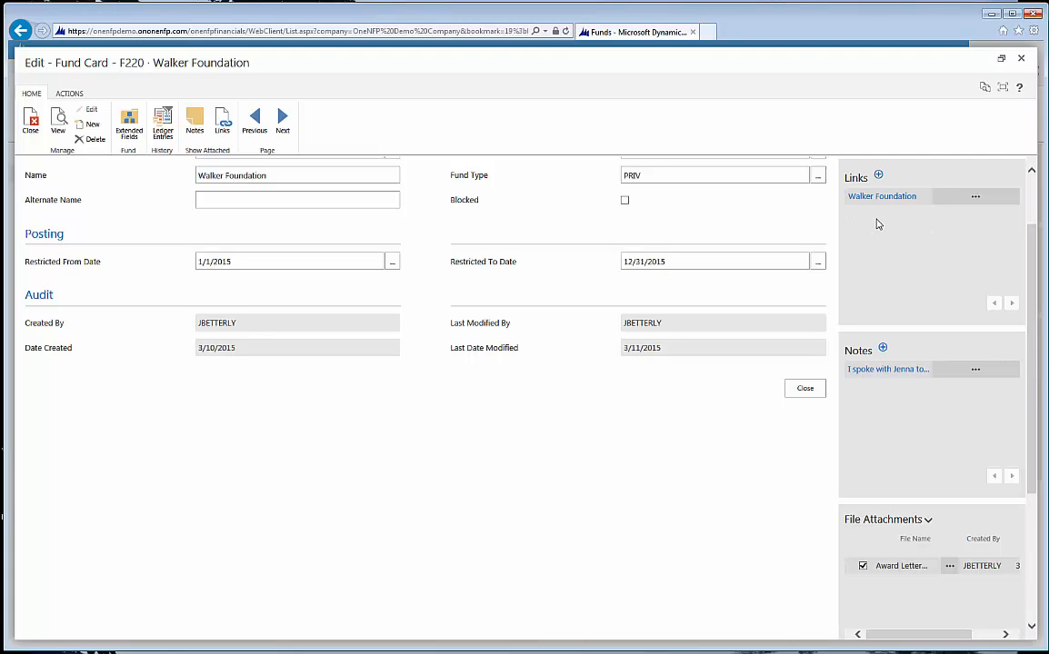
click(882, 350)
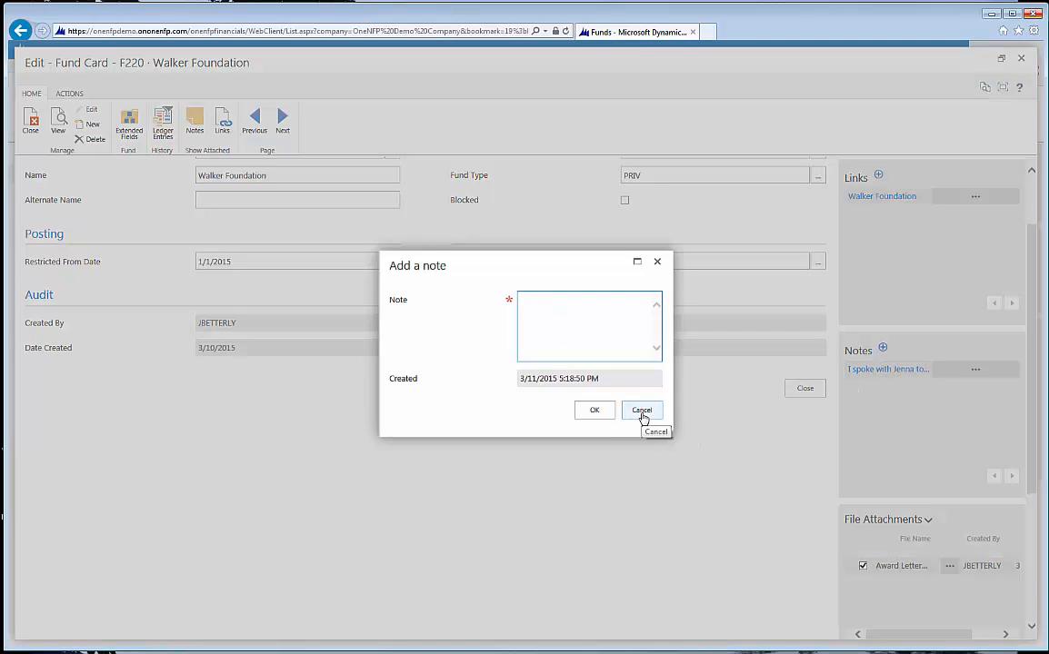
click(641, 411)
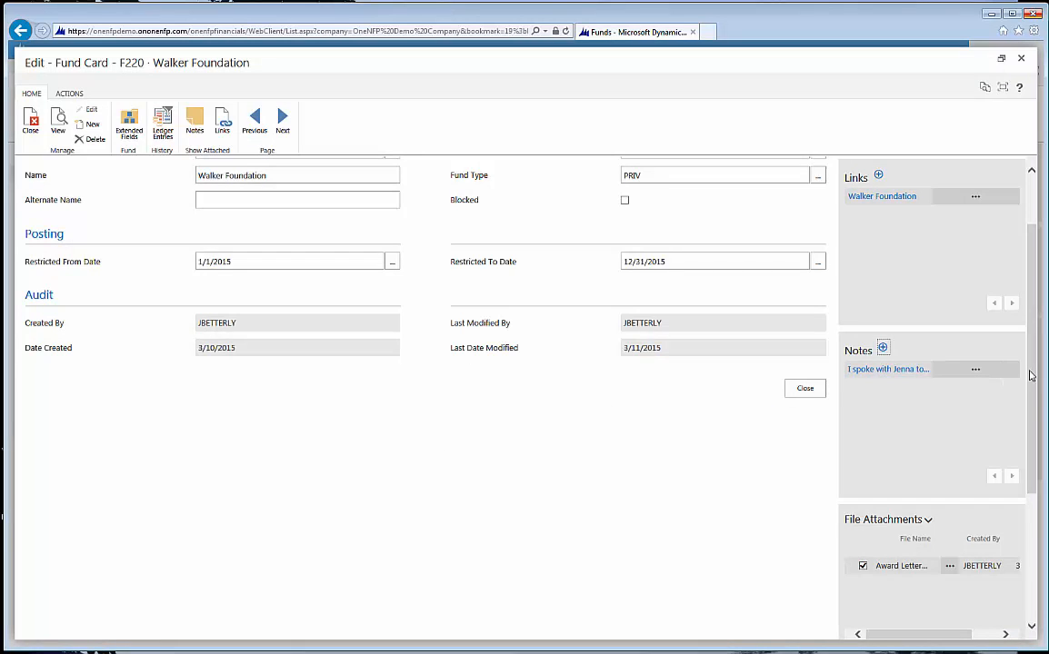
drag(1030, 376, 1043, 471)
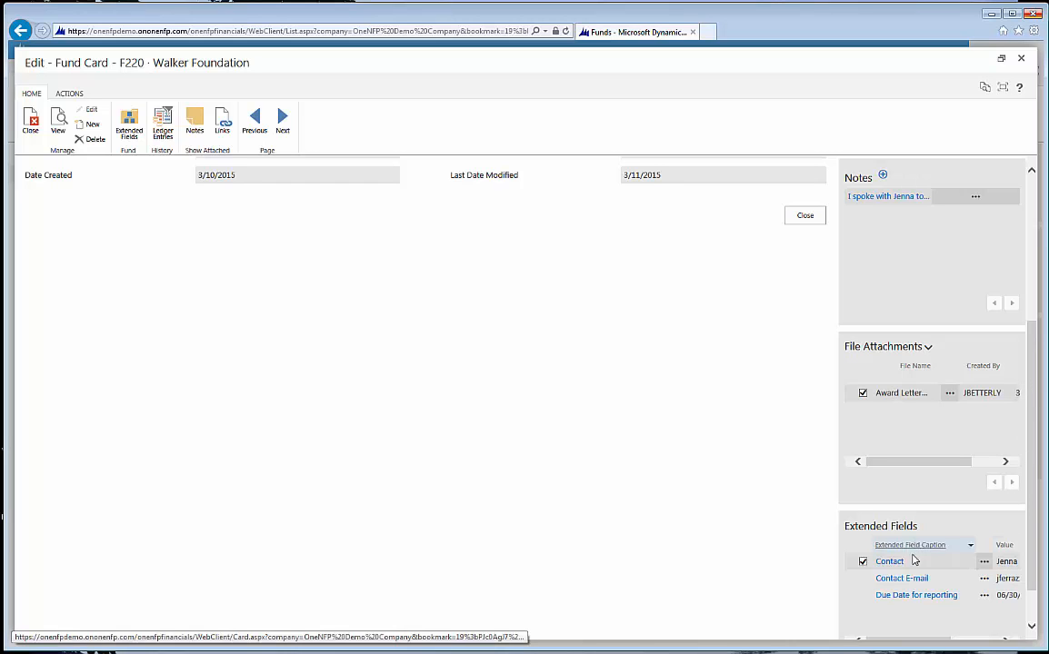
scroll(1027, 403, up, 5)
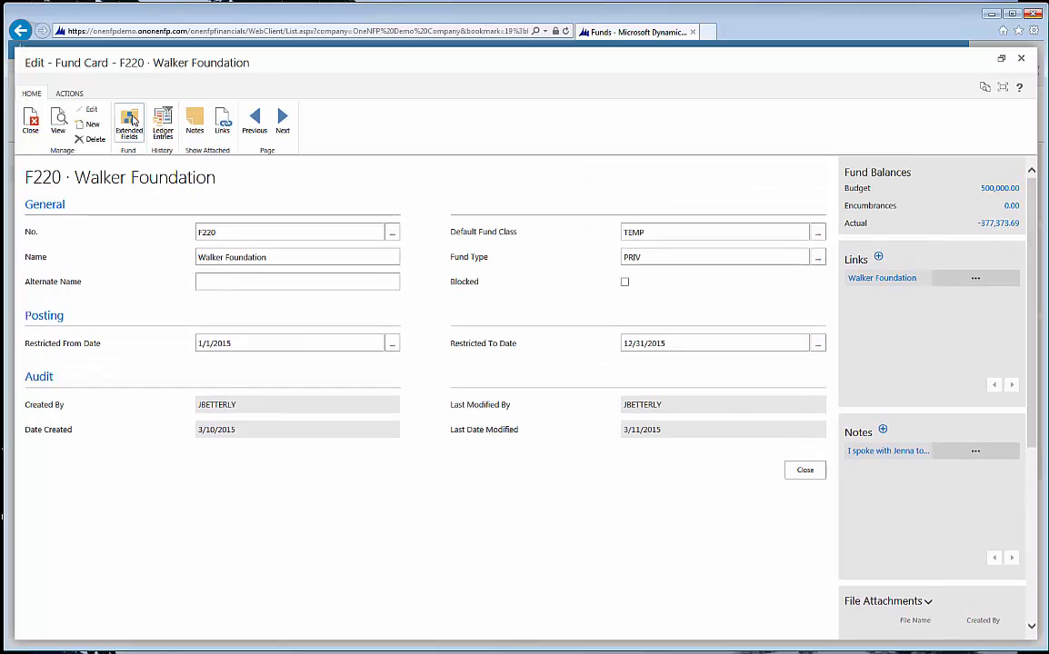
Open the fund's extended field entries and inspect the values of the contact and contact e-mail fields
click(130, 121)
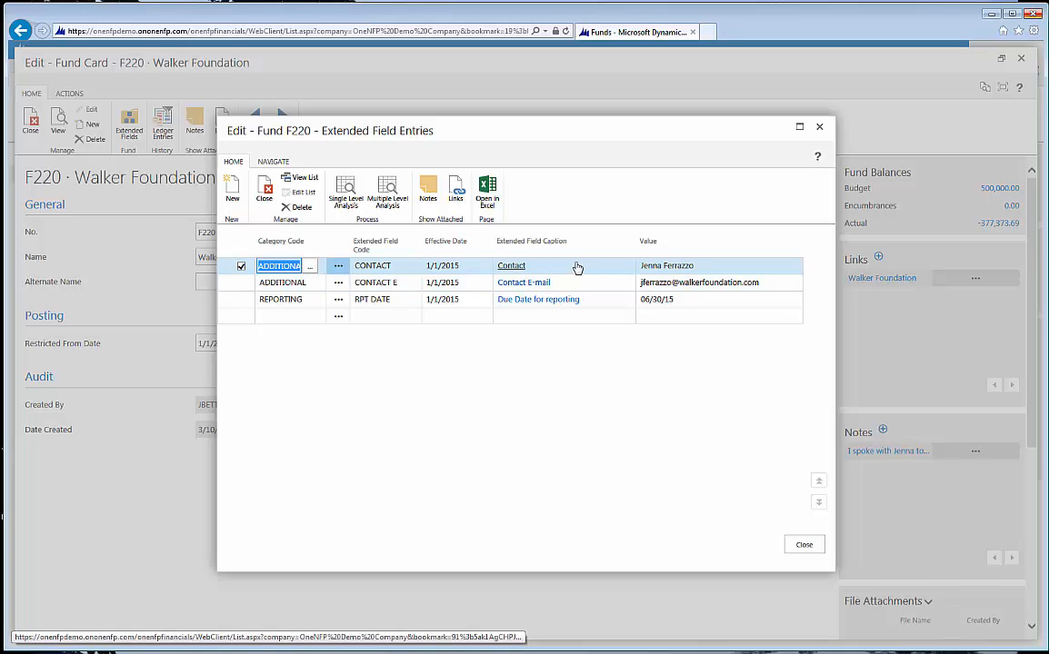
click(673, 267)
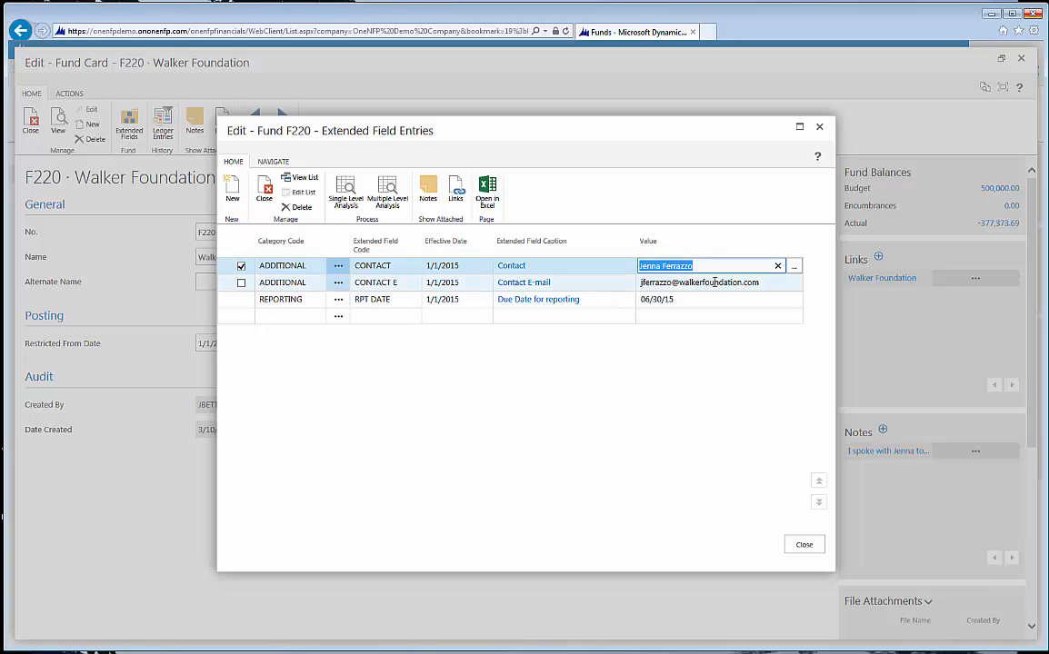
click(715, 286)
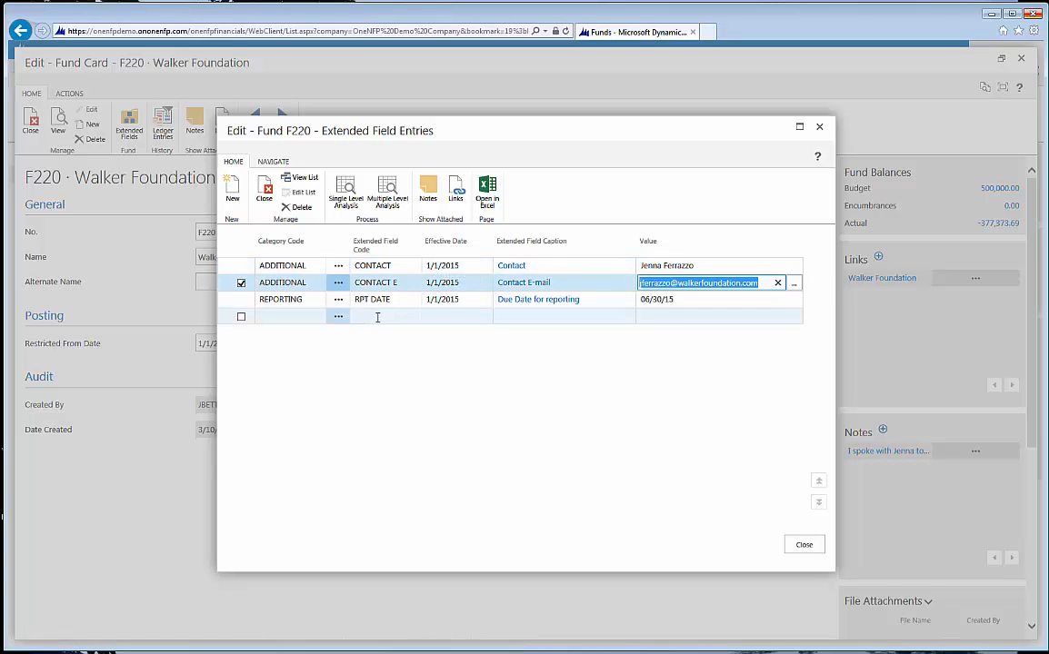
Add an extended field entry with category ADDITIONAL, field code CONTACT, effective date 7/15/2015 and the new contact's first name, and close the entries
click(285, 317)
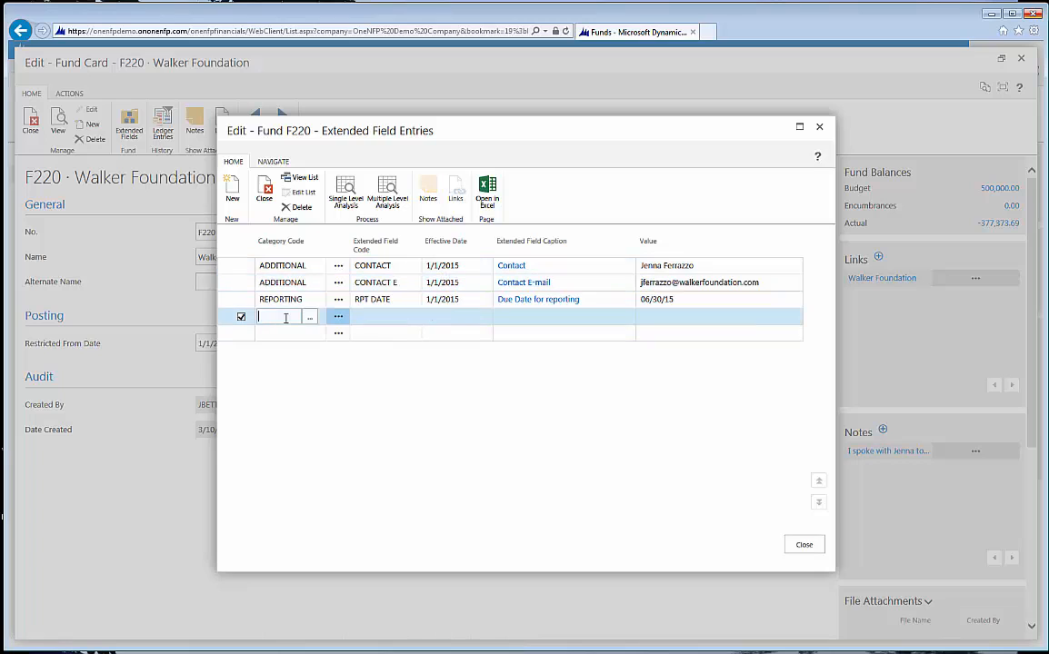
text(additional)
key(Tab)
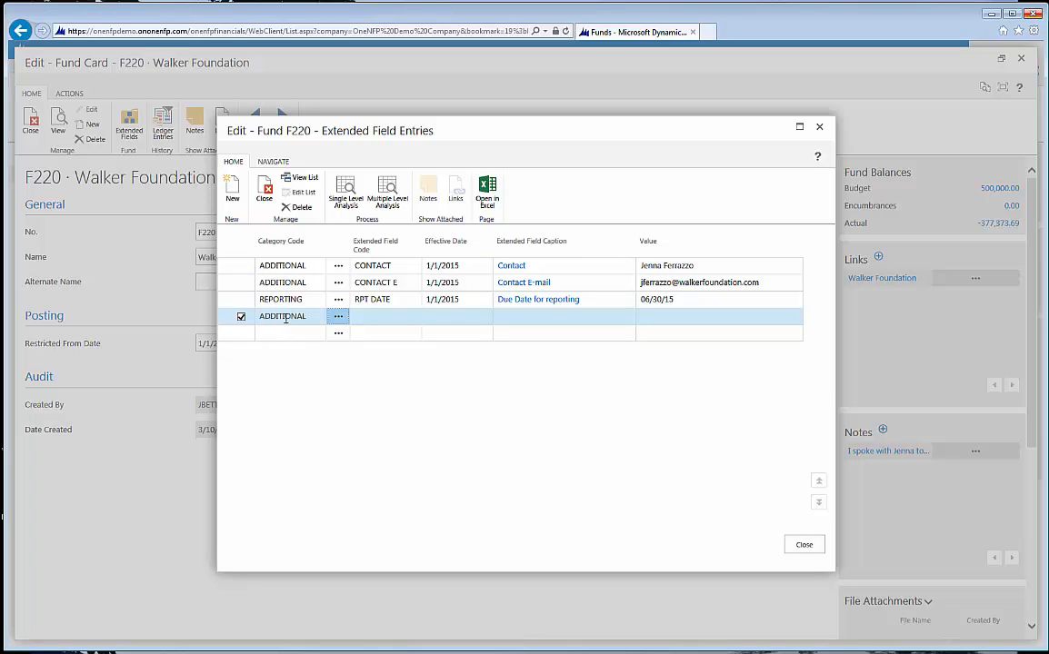
text(con)
key(Tab)
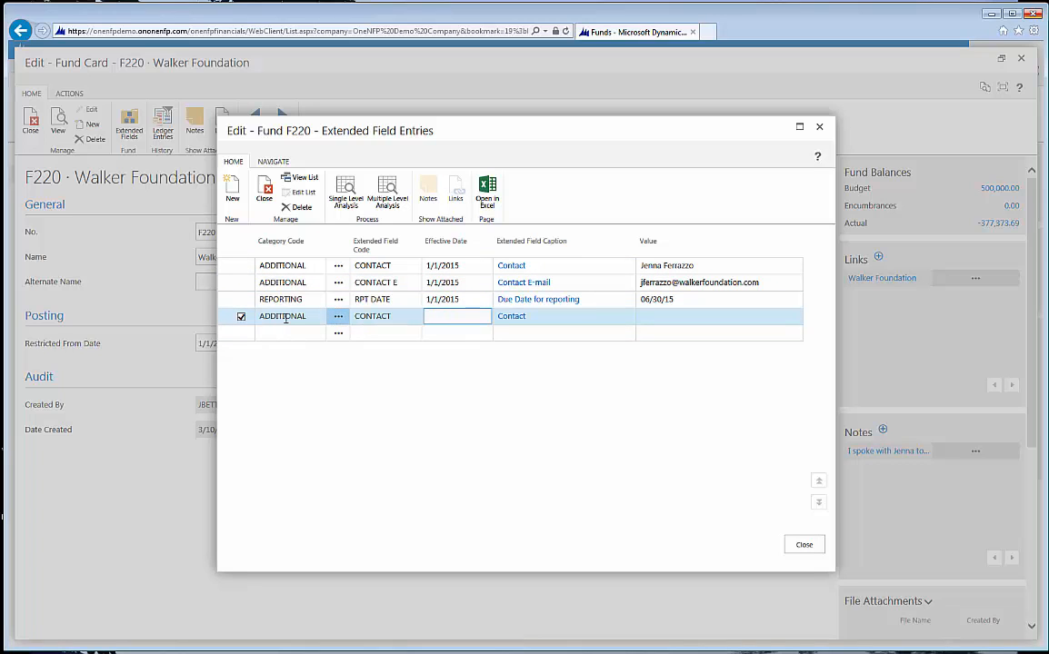
text(7)
text(/15/2015)
key(Tab)
key(Tab)
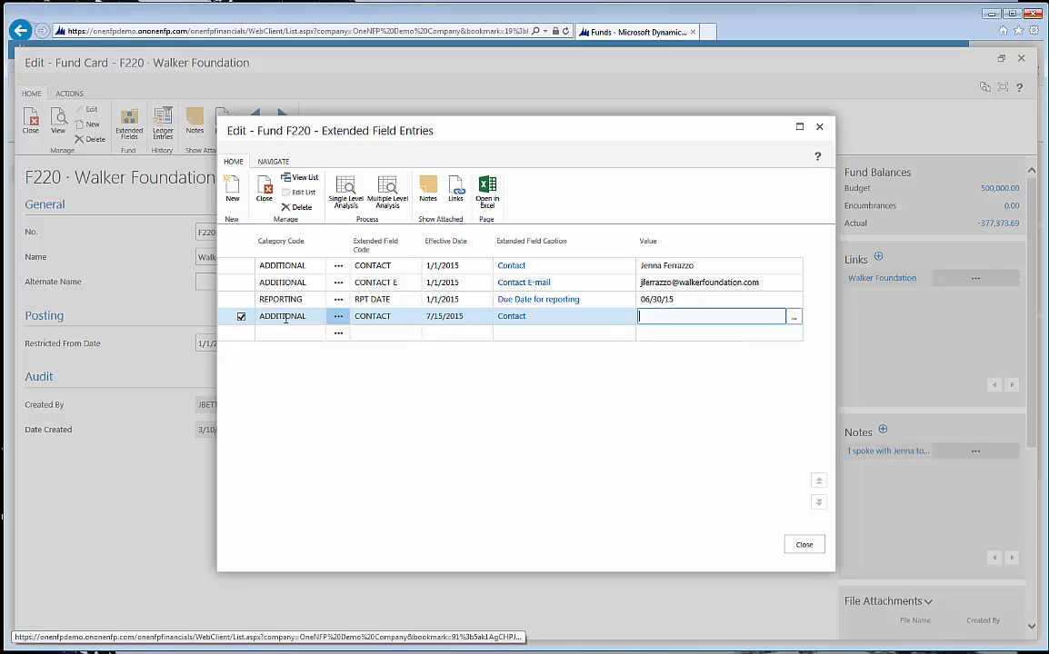
text(Steve)
click(449, 298)
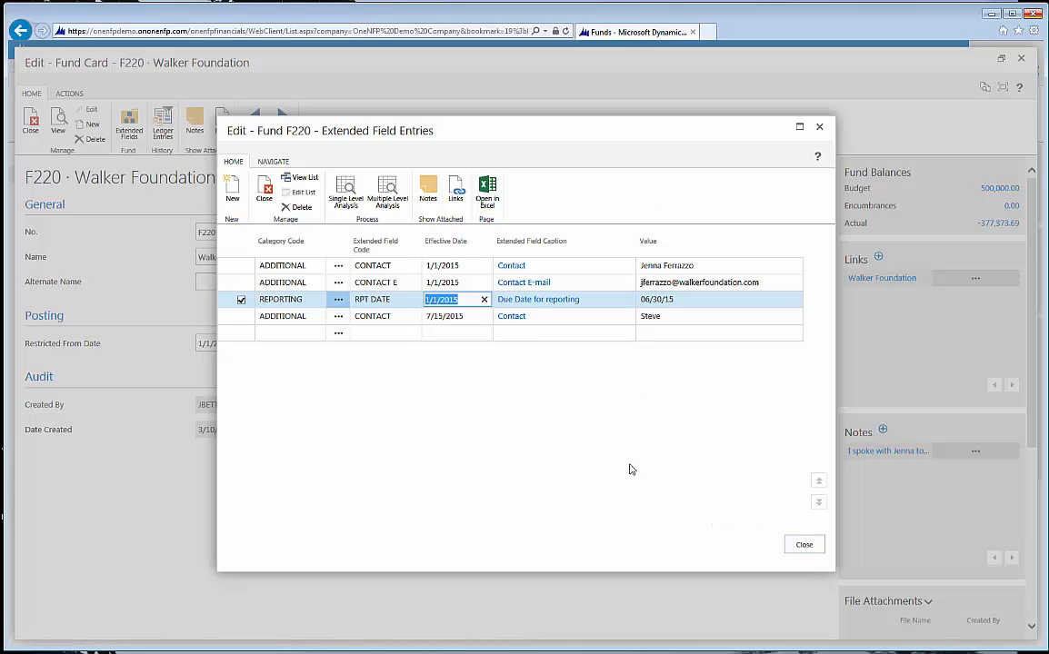
click(797, 548)
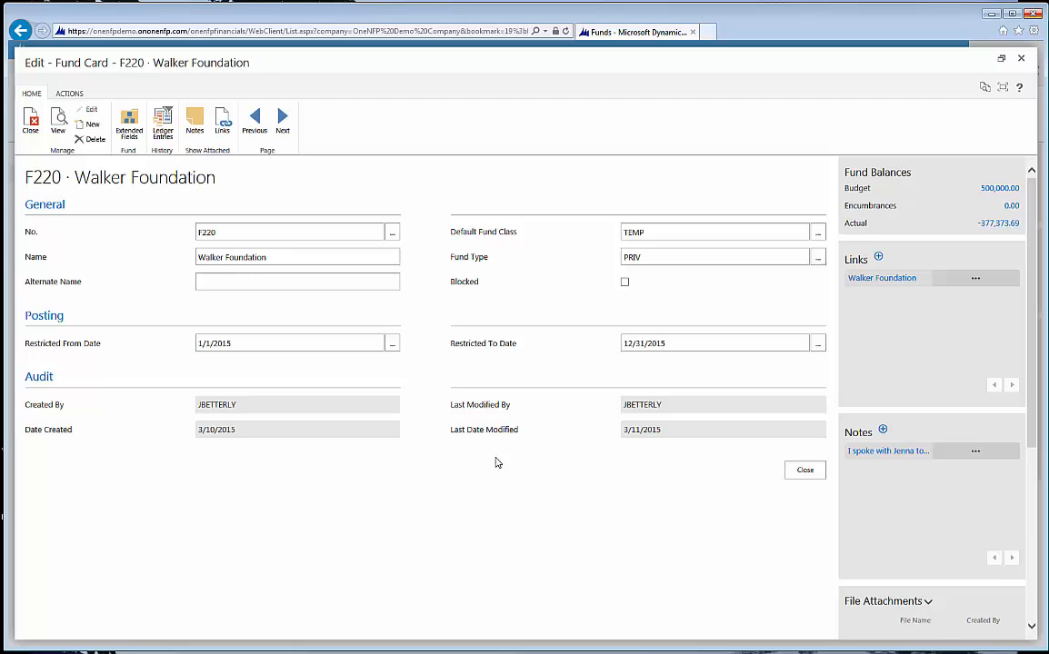
Open the general ledger entries behind the fund's Budget balance and filter them to G/L Account No. 4500
click(999, 189)
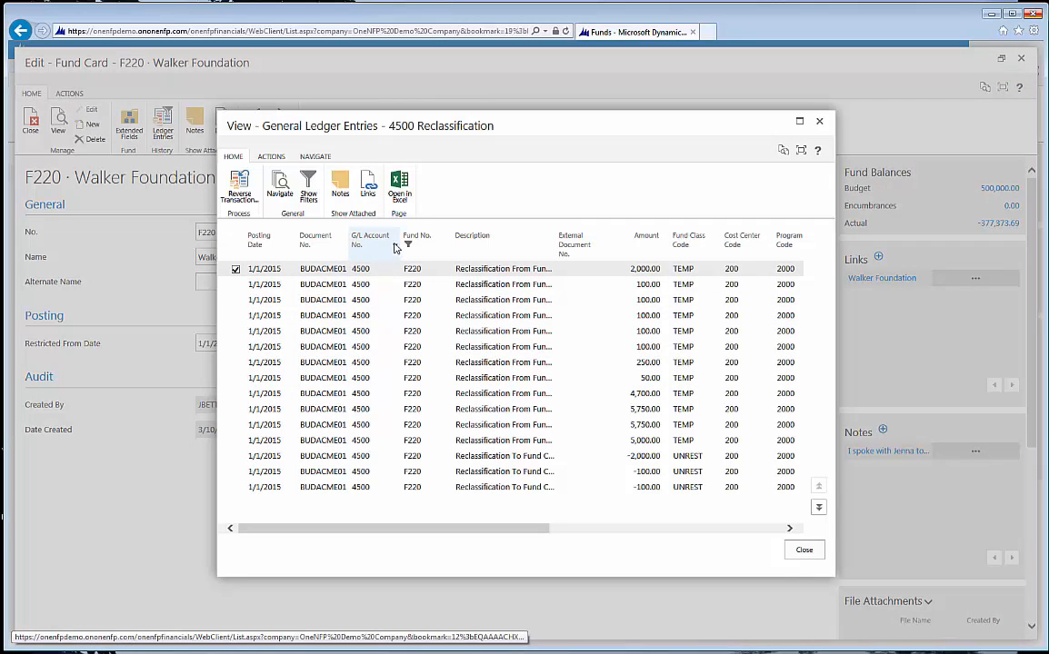
click(359, 238)
click(350, 324)
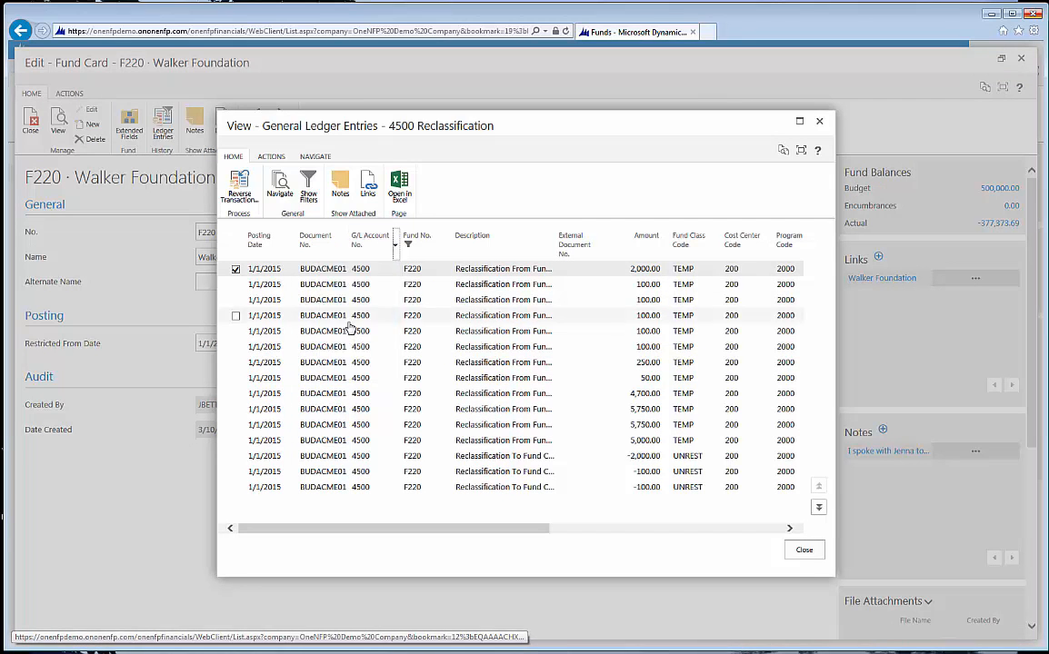
text(4500)
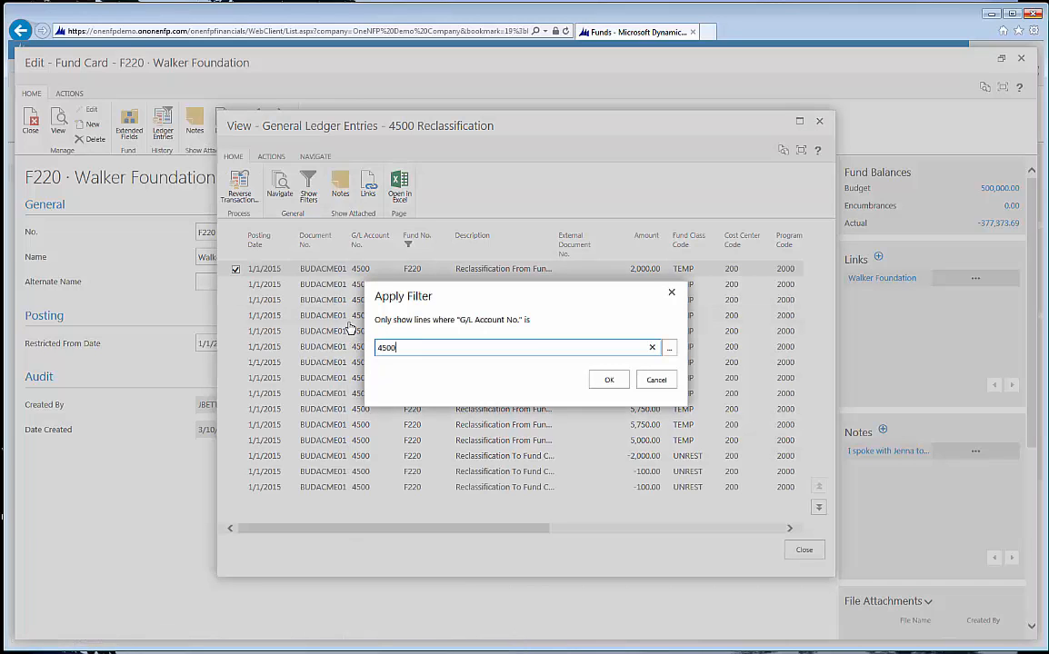
click(609, 379)
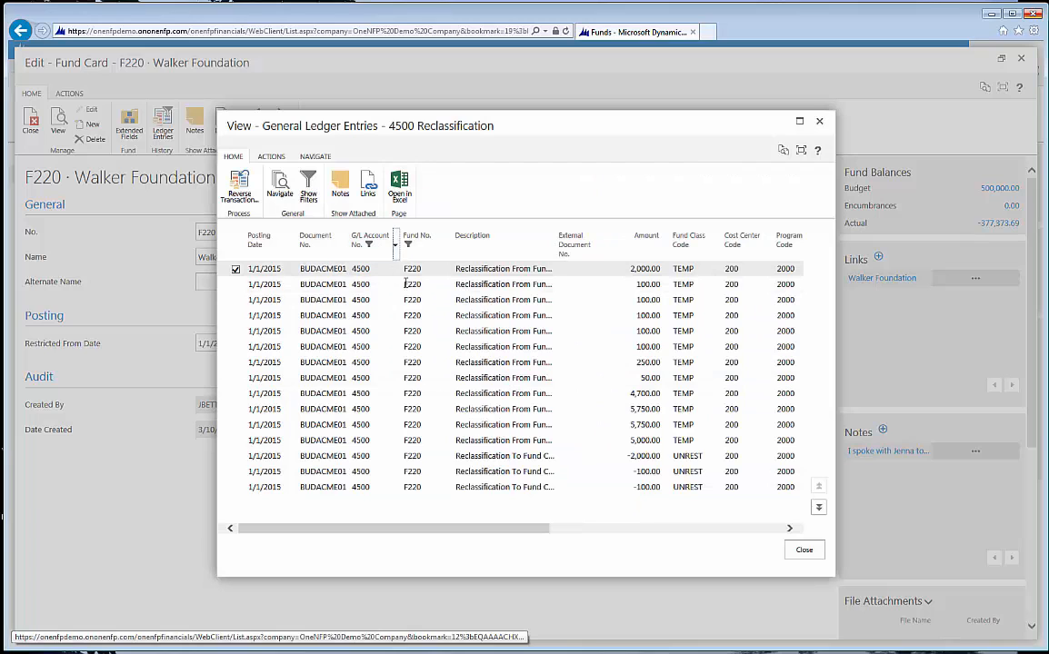
Change the G/L Account No. filter on the budget ledger entries to <>4500
click(394, 245)
click(347, 323)
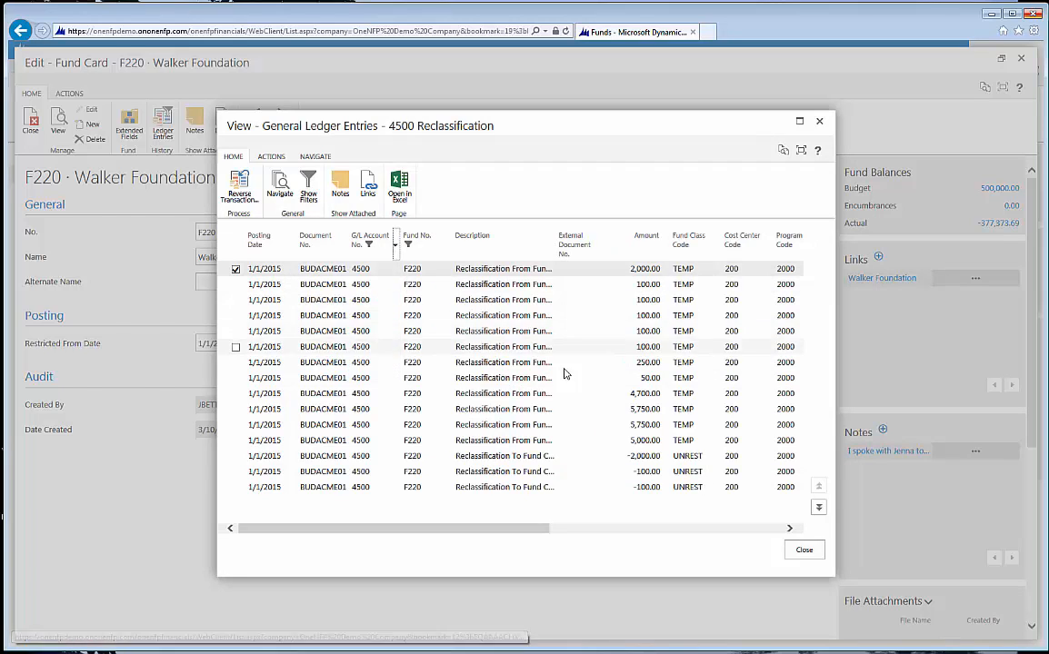
click(379, 351)
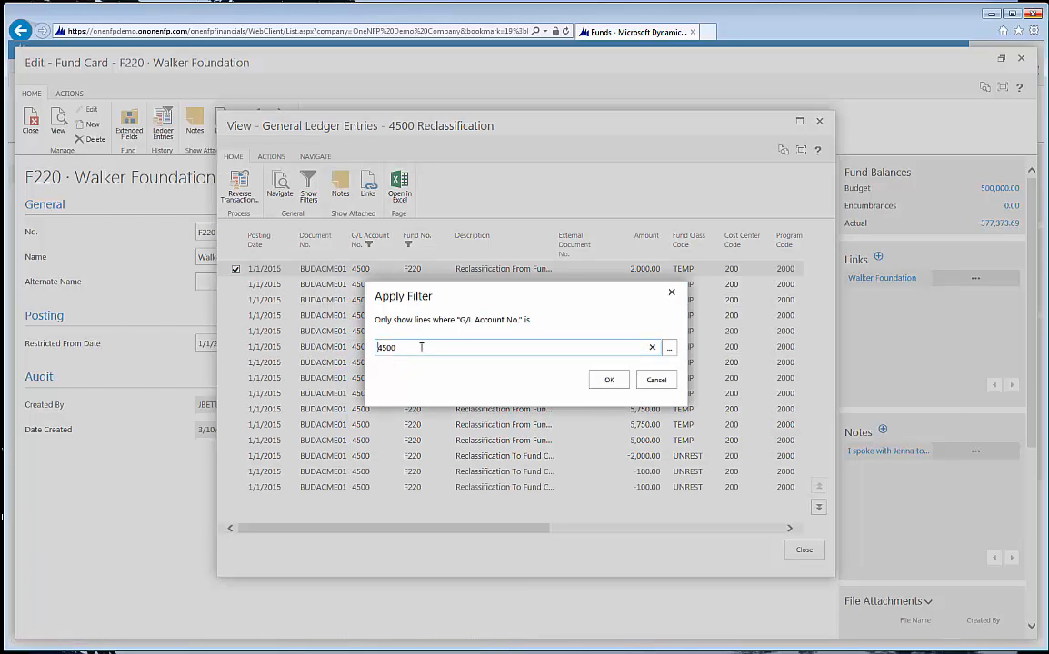
text(<>)
click(611, 382)
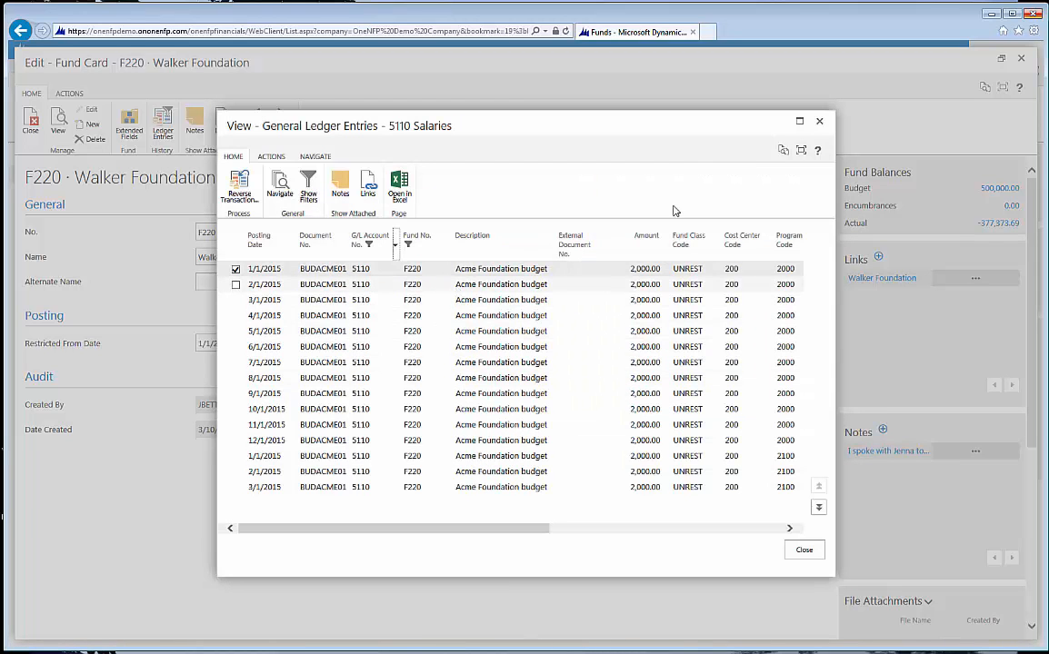
Maximize the filtered budget ledger entries to examine all their columns, and close the entries
click(799, 121)
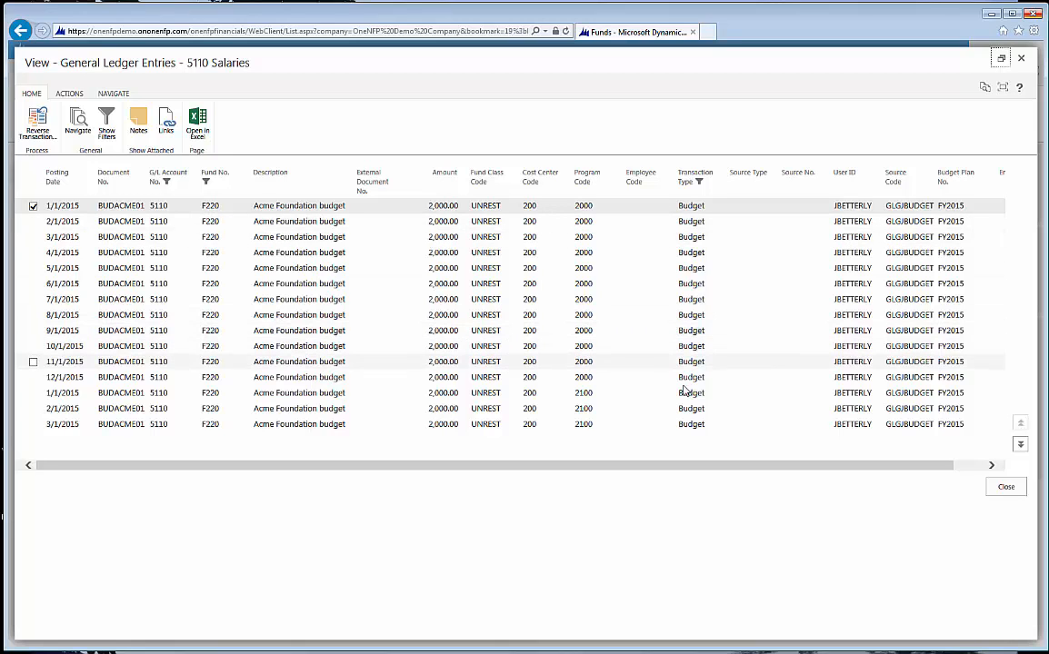
click(1006, 488)
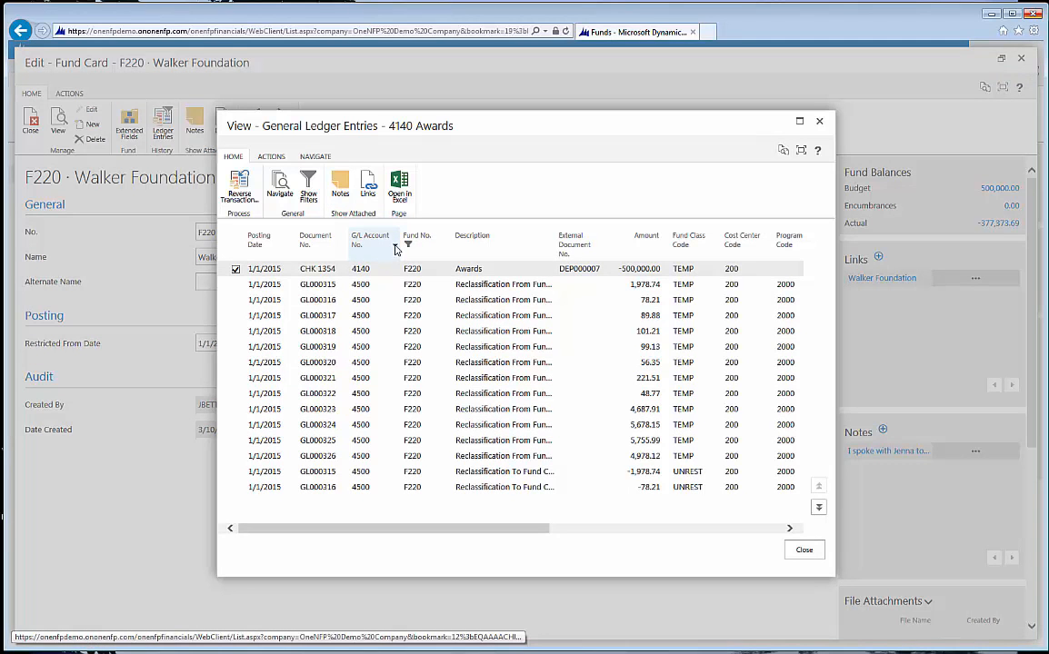
Filter the general ledger entries behind the Actual balance to G/L Account No. <>4500, examine them maximized, and close them
click(394, 248)
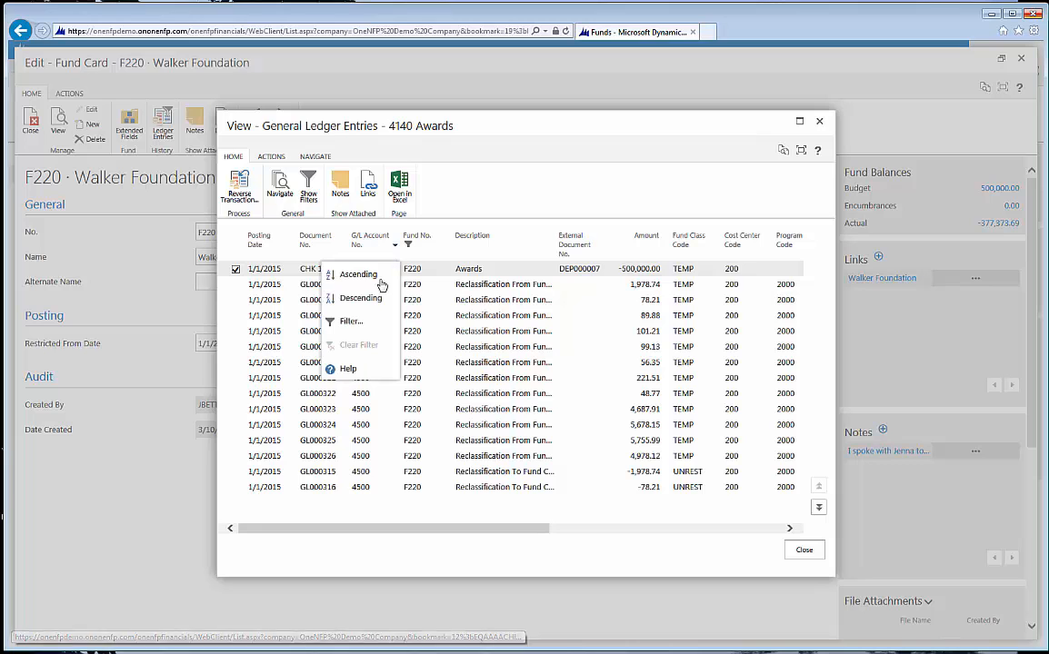
click(346, 324)
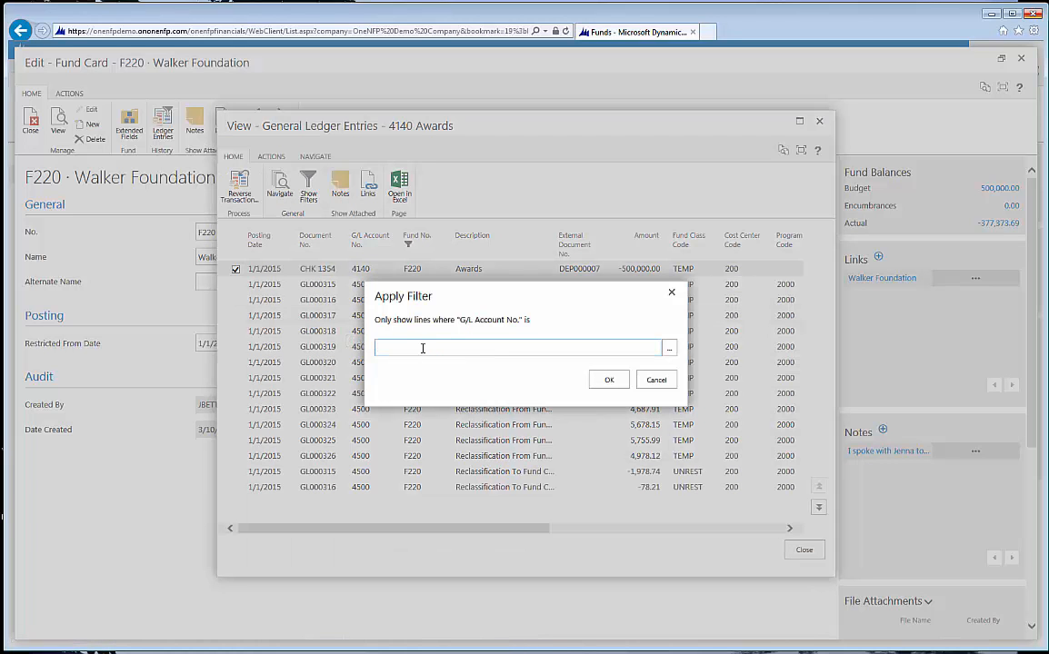
text(<>4500)
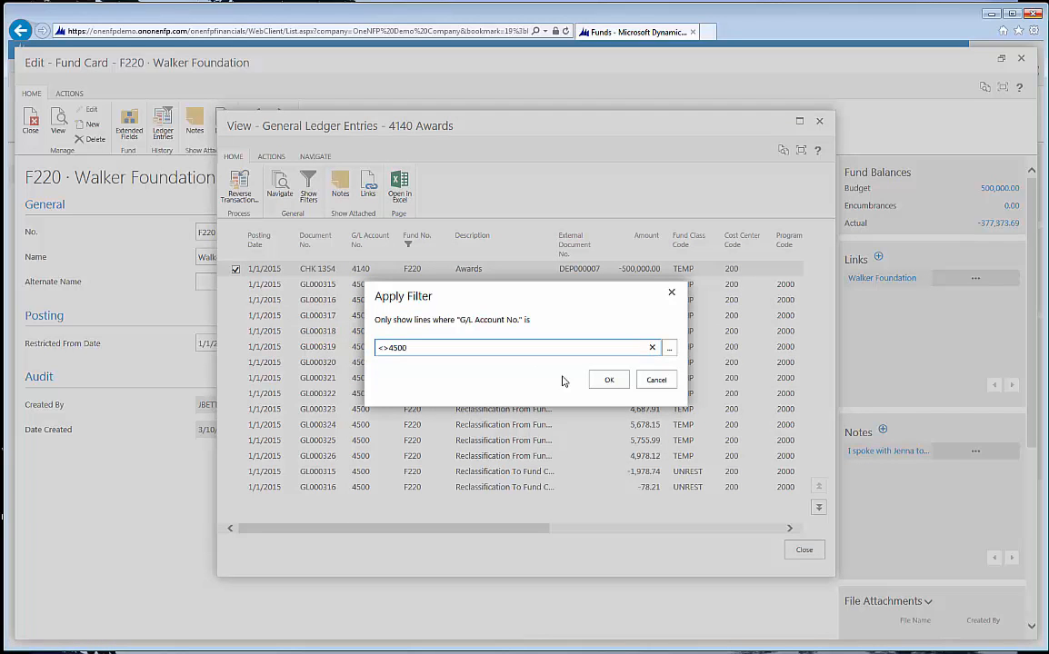
click(609, 379)
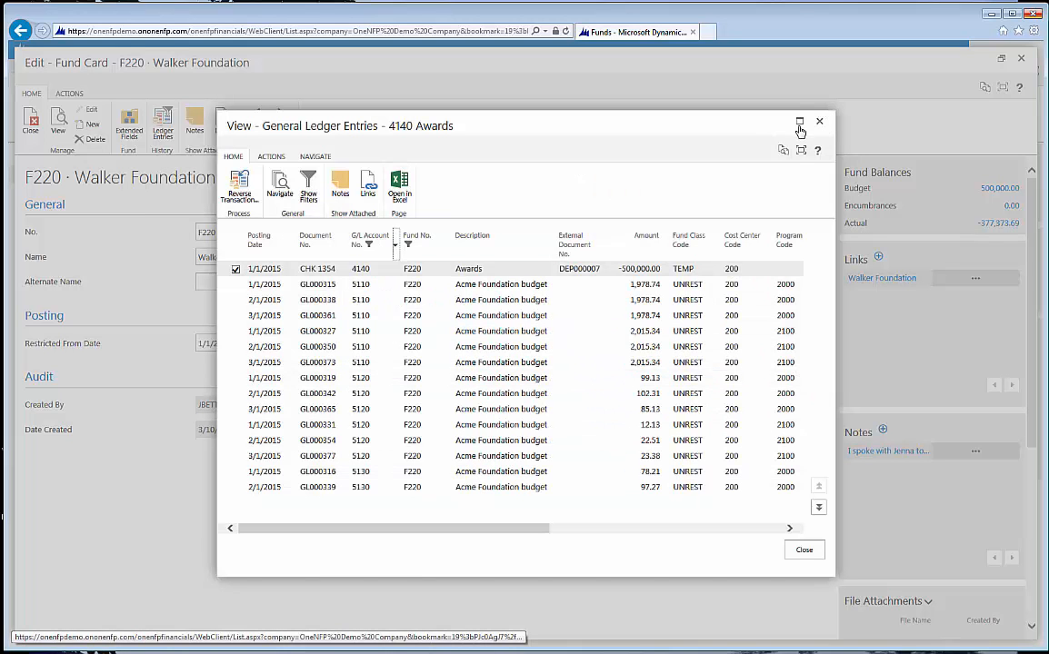
click(798, 121)
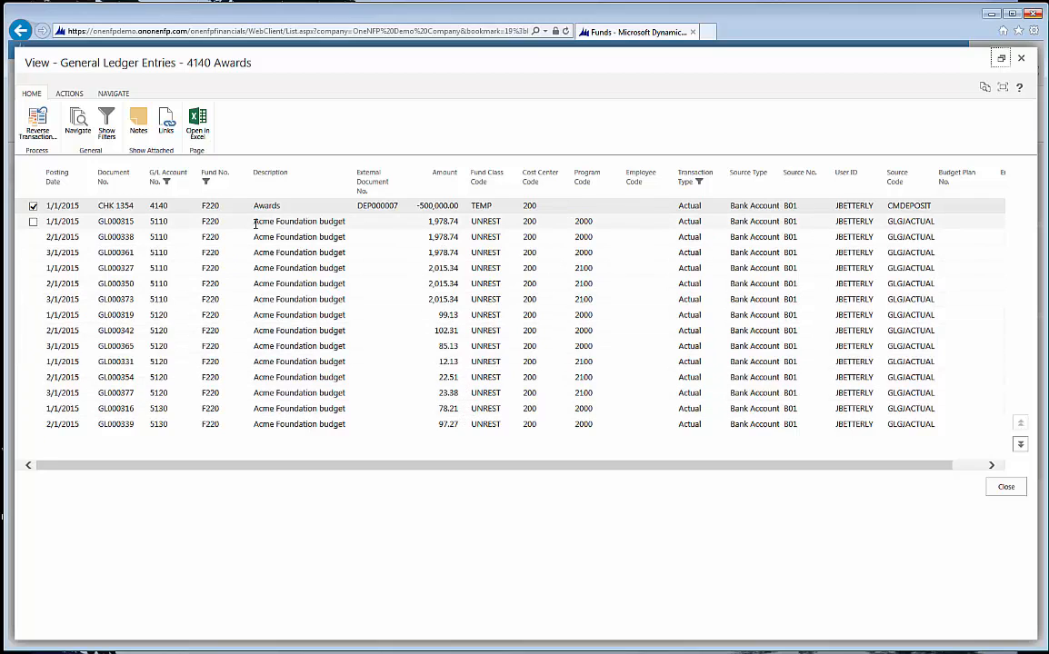
click(1005, 489)
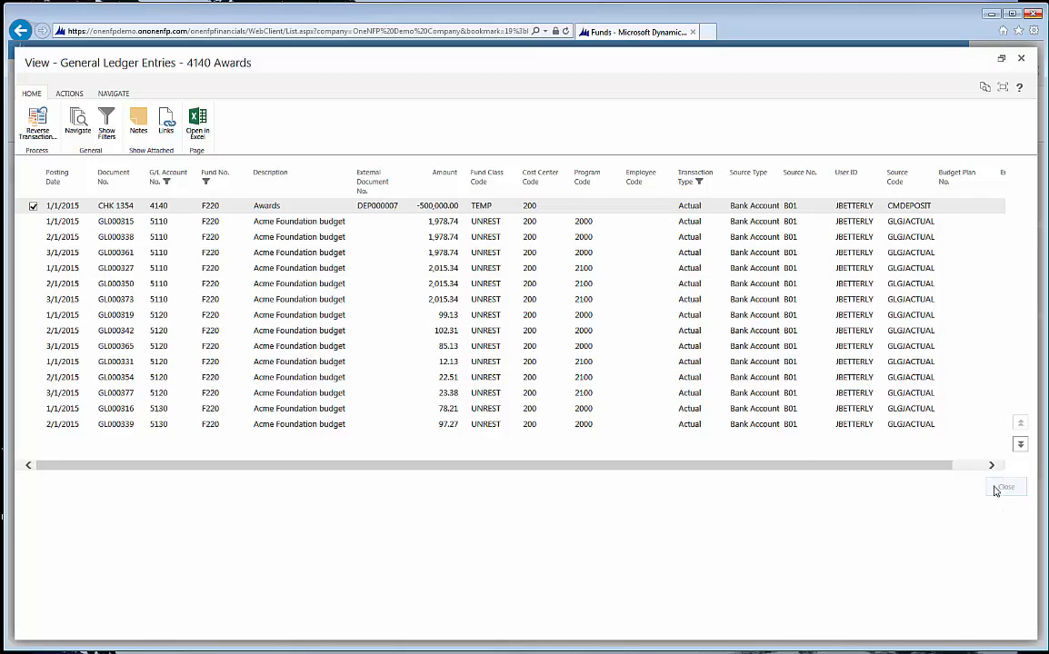
Close the Walker Foundation fund card and go to the Role Center
click(1000, 58)
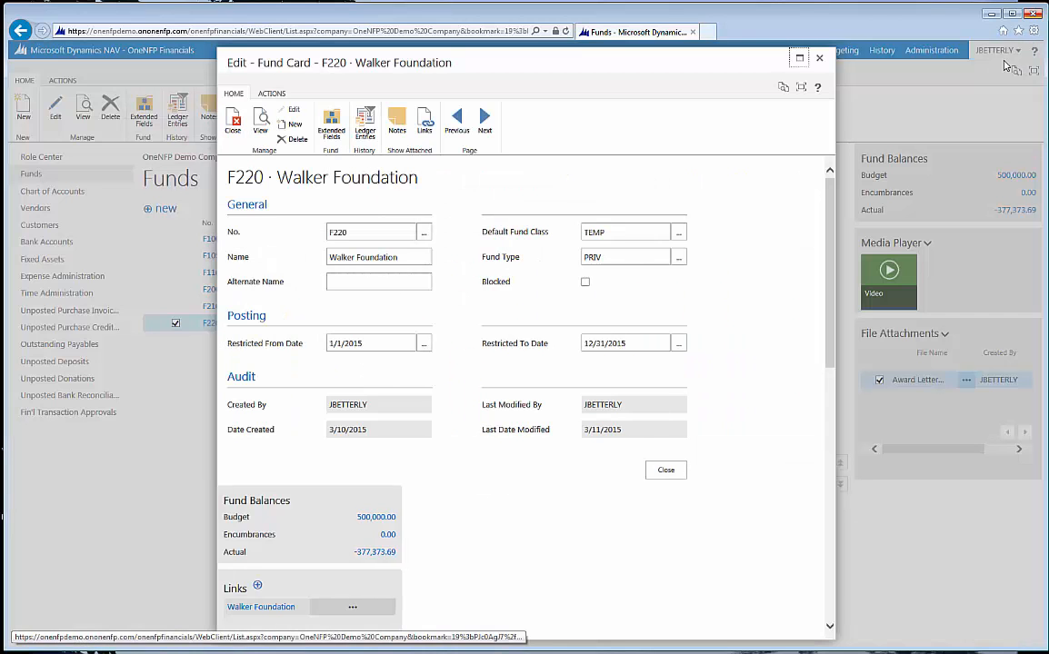
click(820, 60)
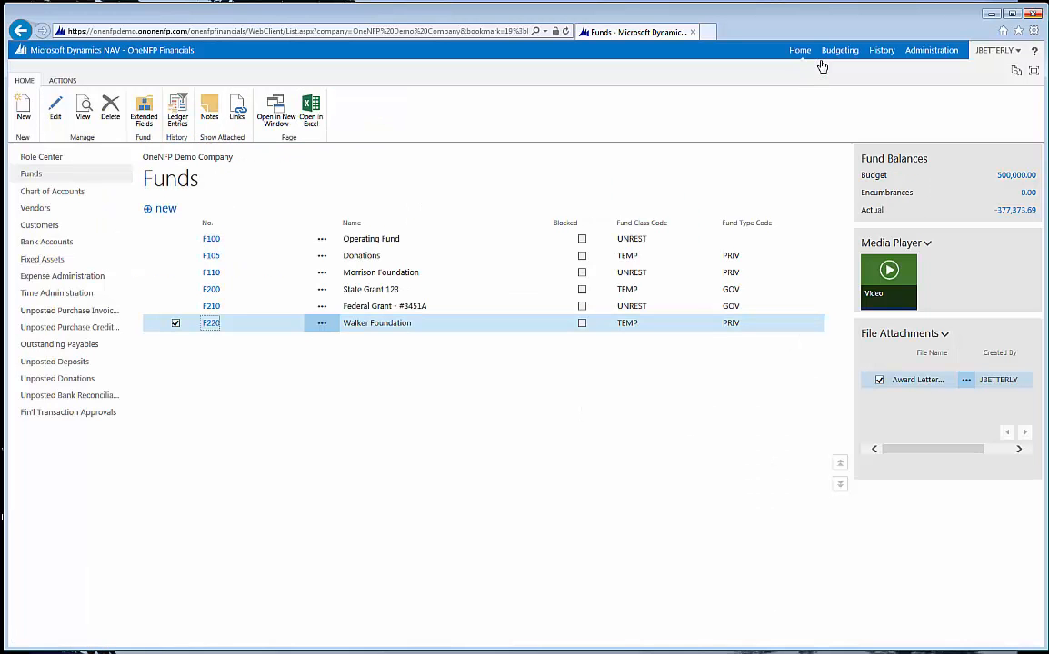
click(47, 157)
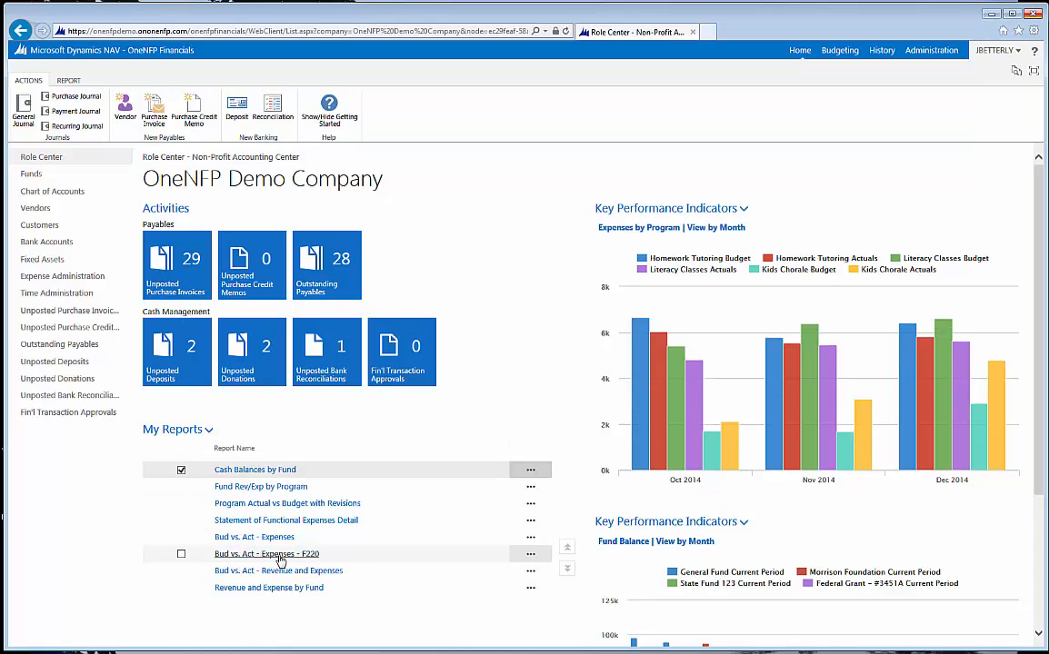
Open the Bud vs. Act - Expenses - F220 report, hide its parameters and maximize it
click(310, 557)
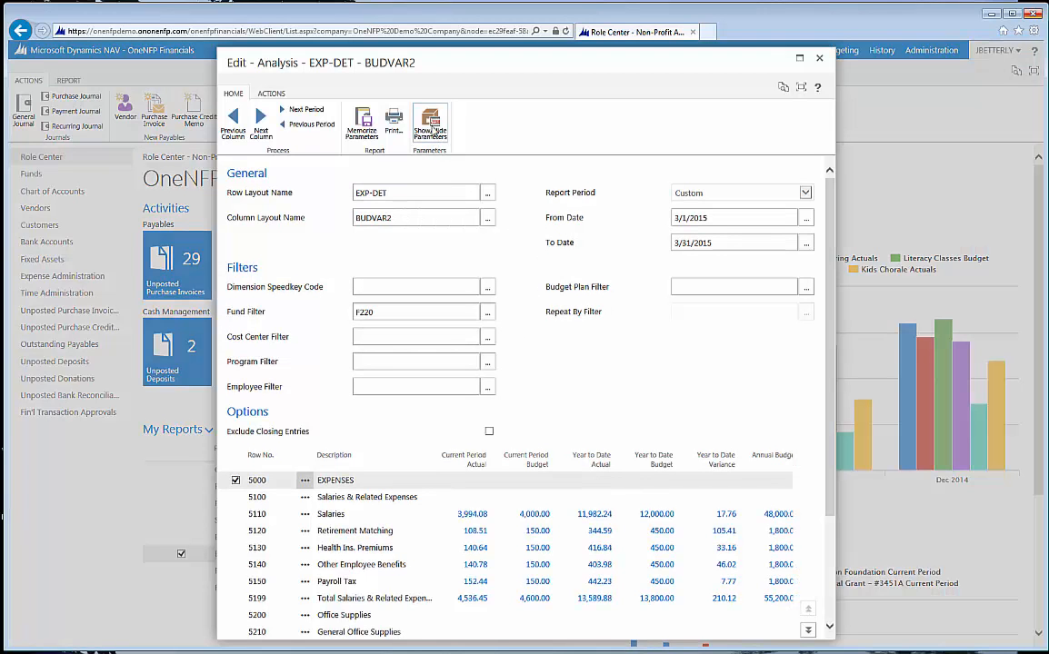
click(432, 123)
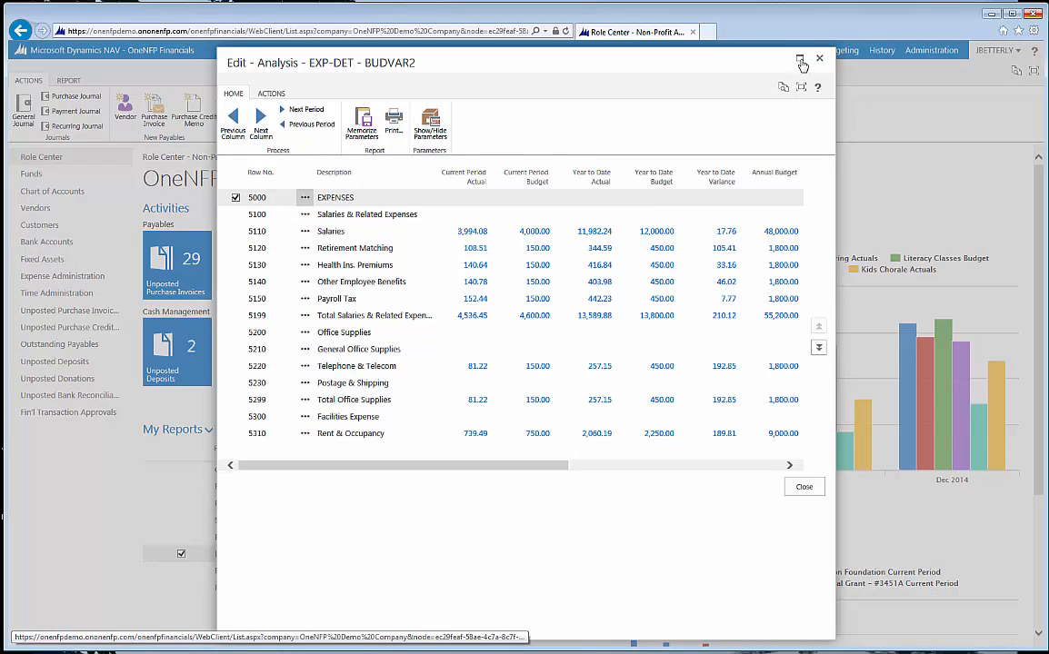
click(804, 61)
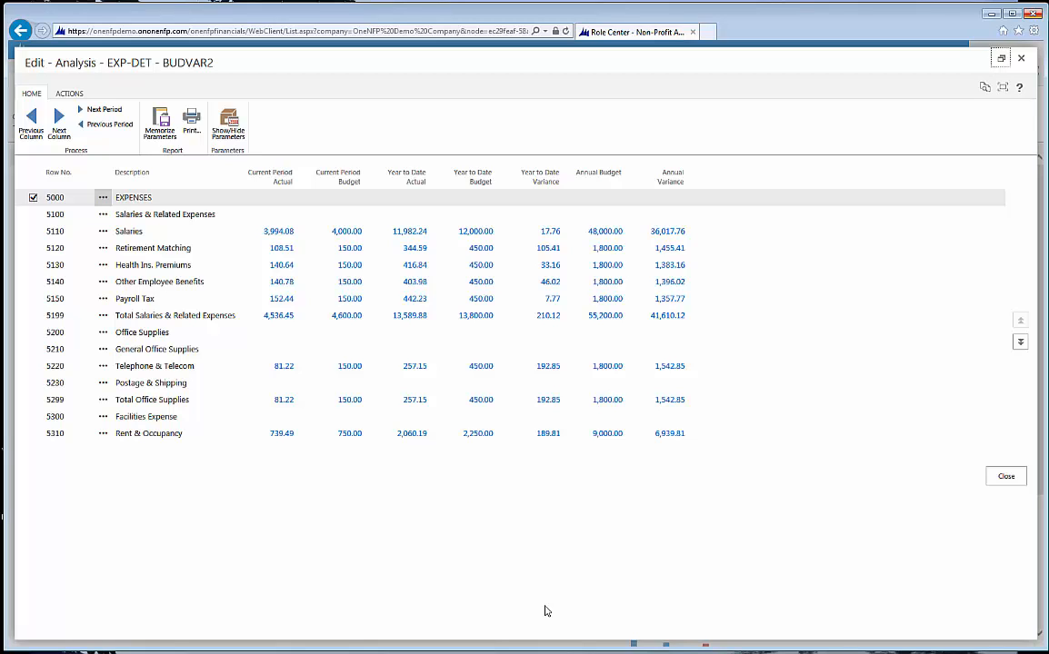
Set the budget-versus-actual report's Program Filter to 2100 and view the report lines without the parameters
click(229, 122)
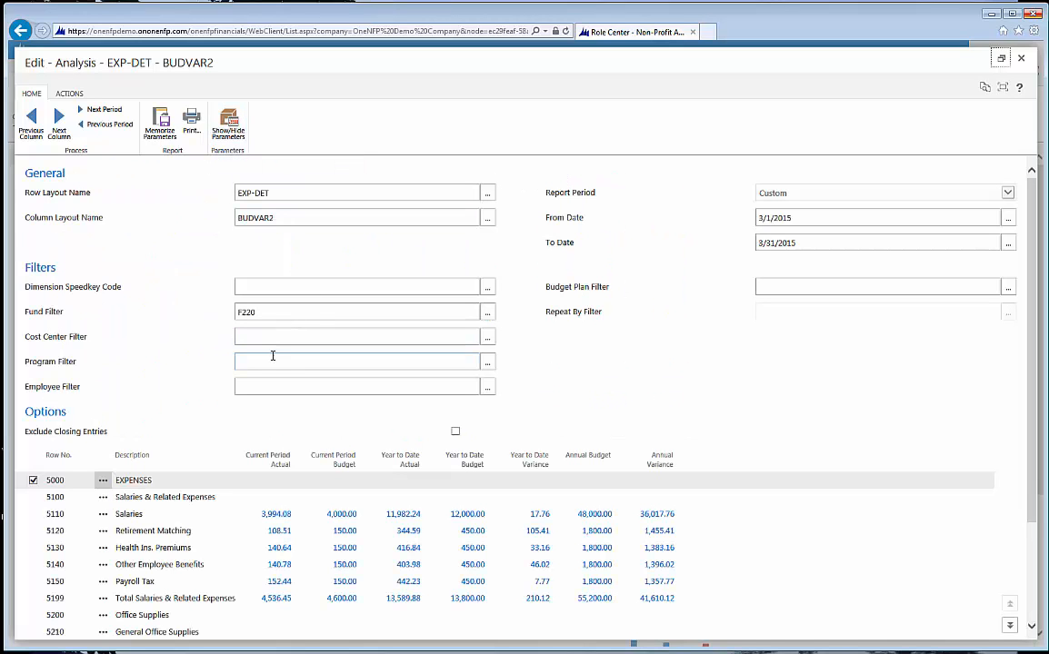
click(271, 362)
text(2100)
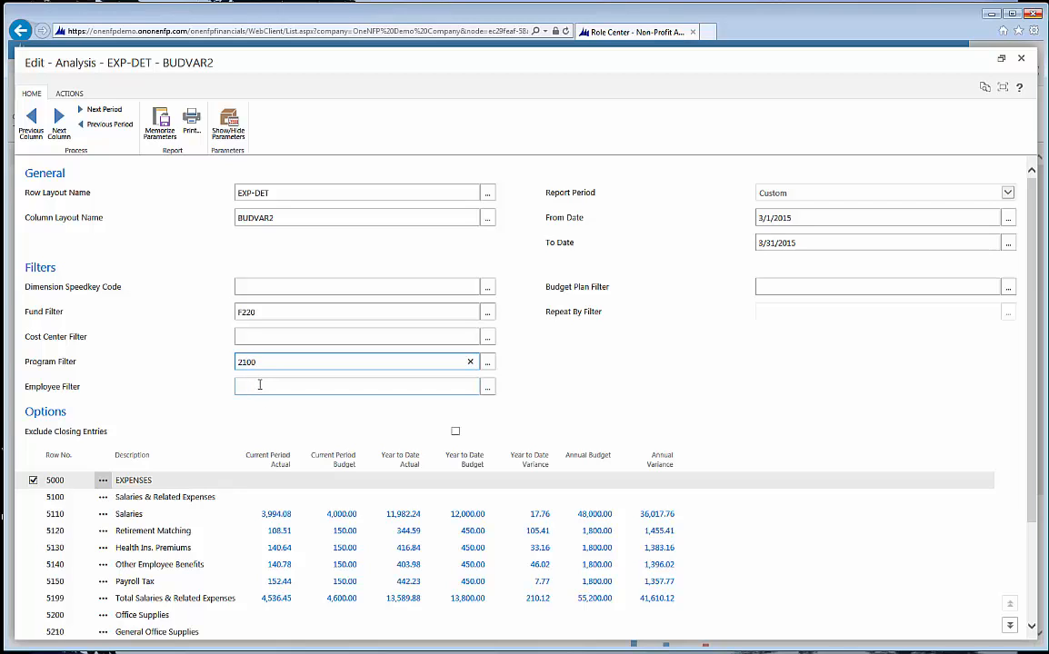
click(259, 386)
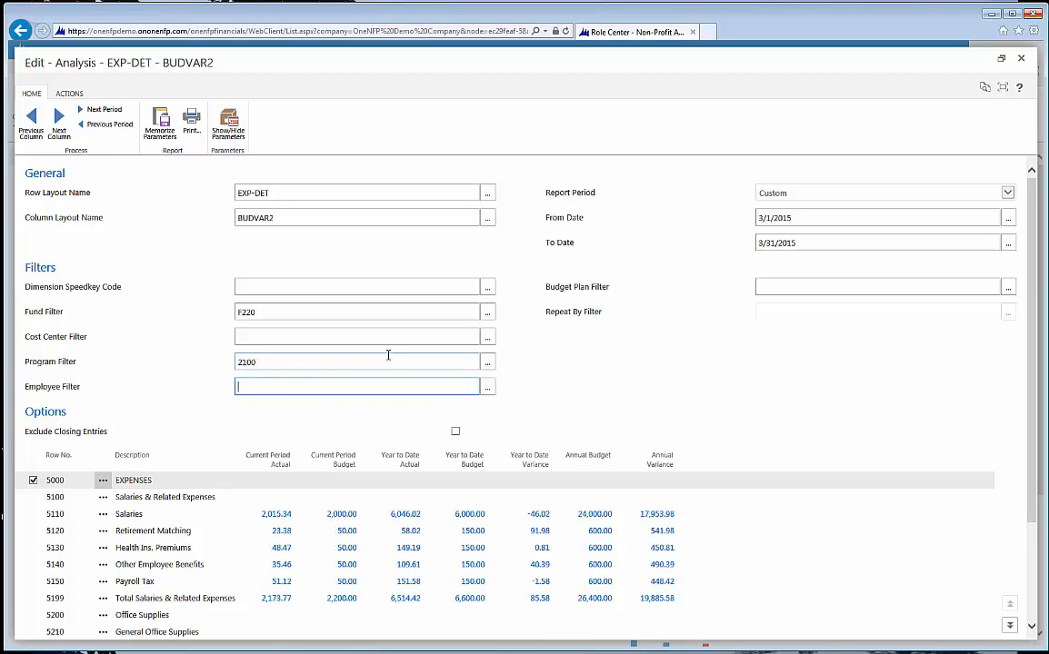
click(226, 120)
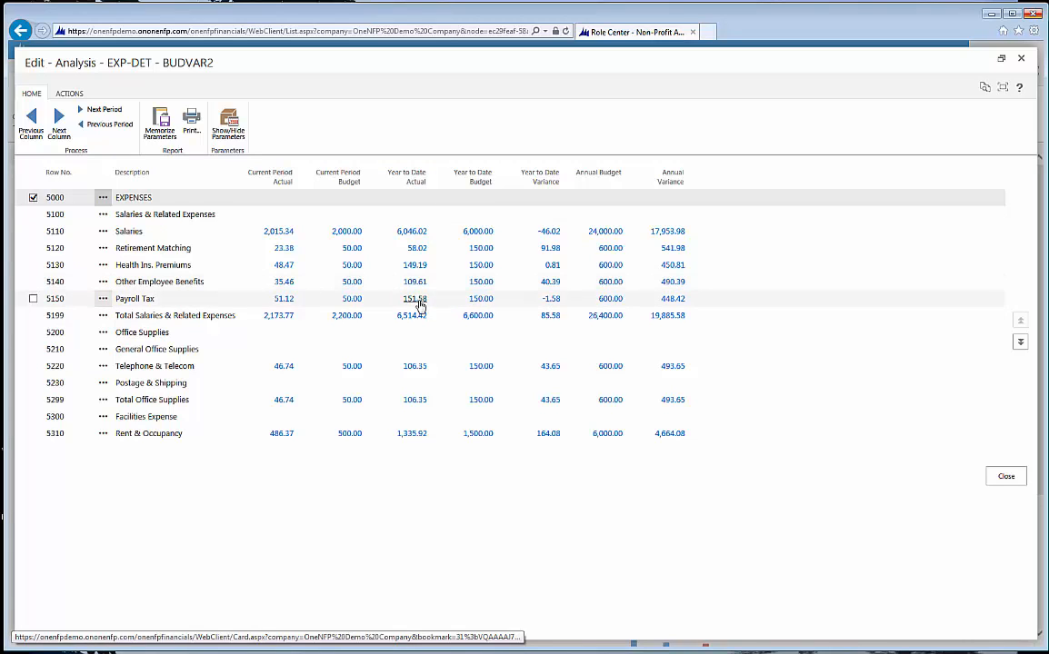
Show the analysis report's parameters again, restore its window size and close the report
click(218, 123)
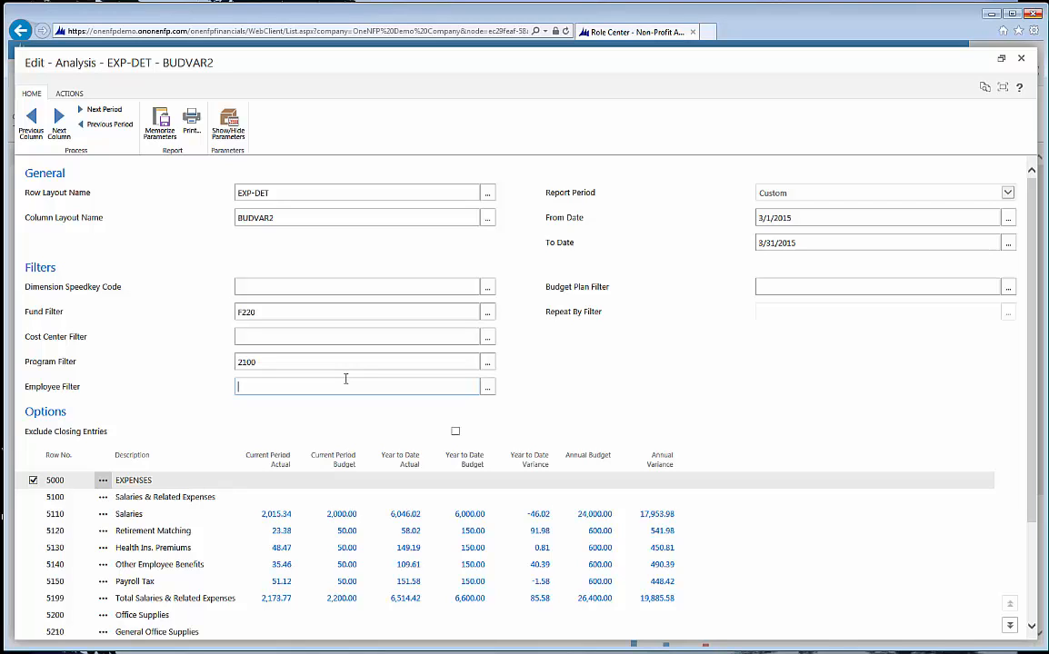
click(1003, 62)
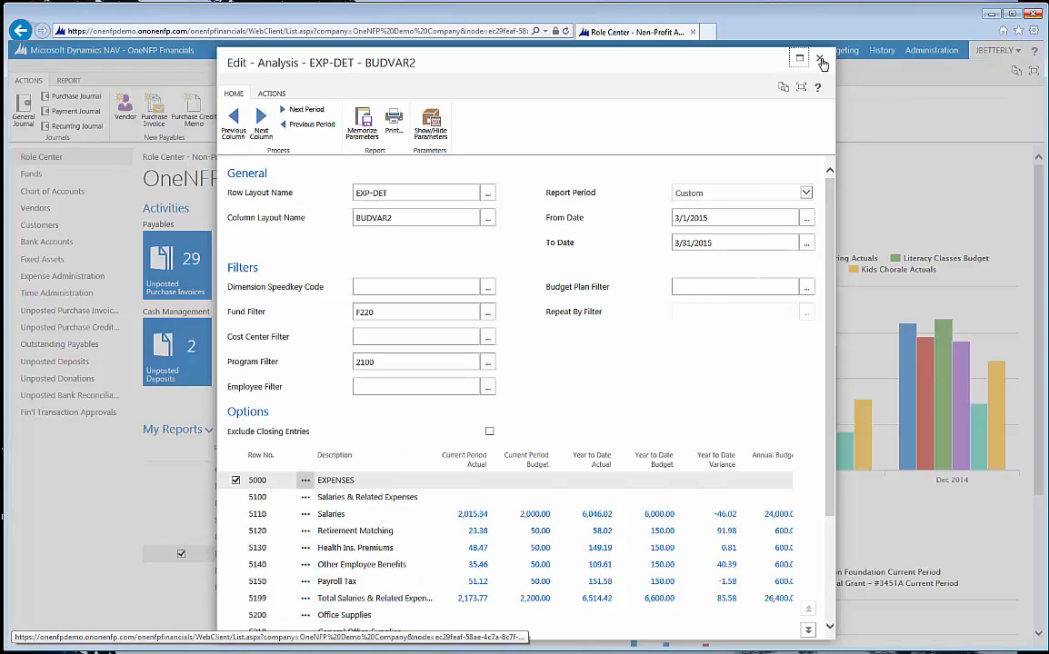
click(820, 60)
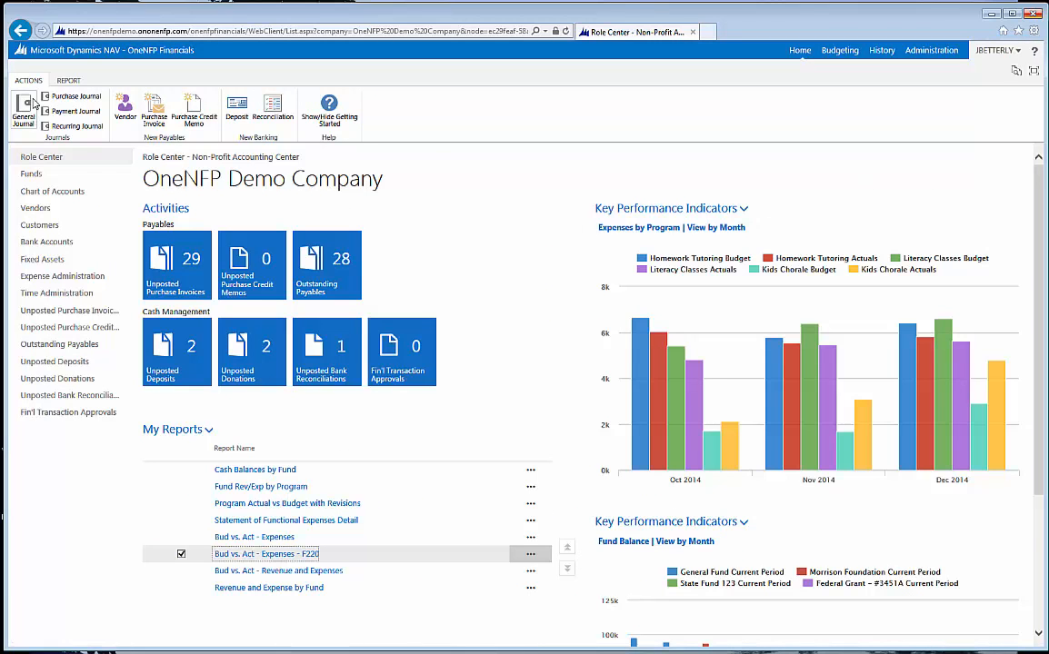
Preview the Statement of Activities report with the Fund Filter set to F220
click(69, 81)
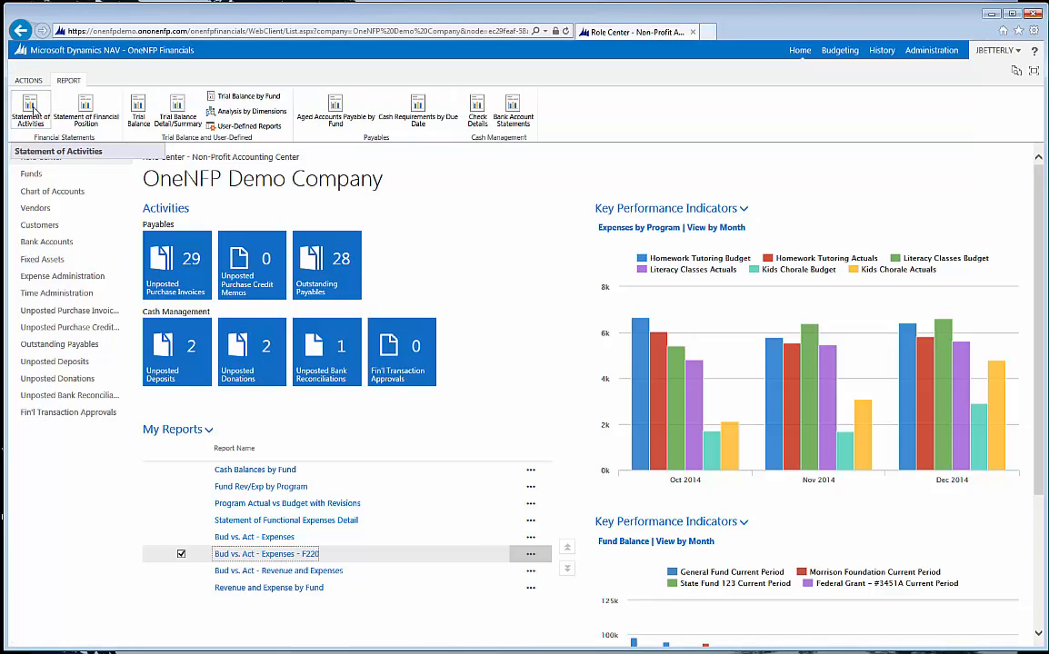
click(32, 109)
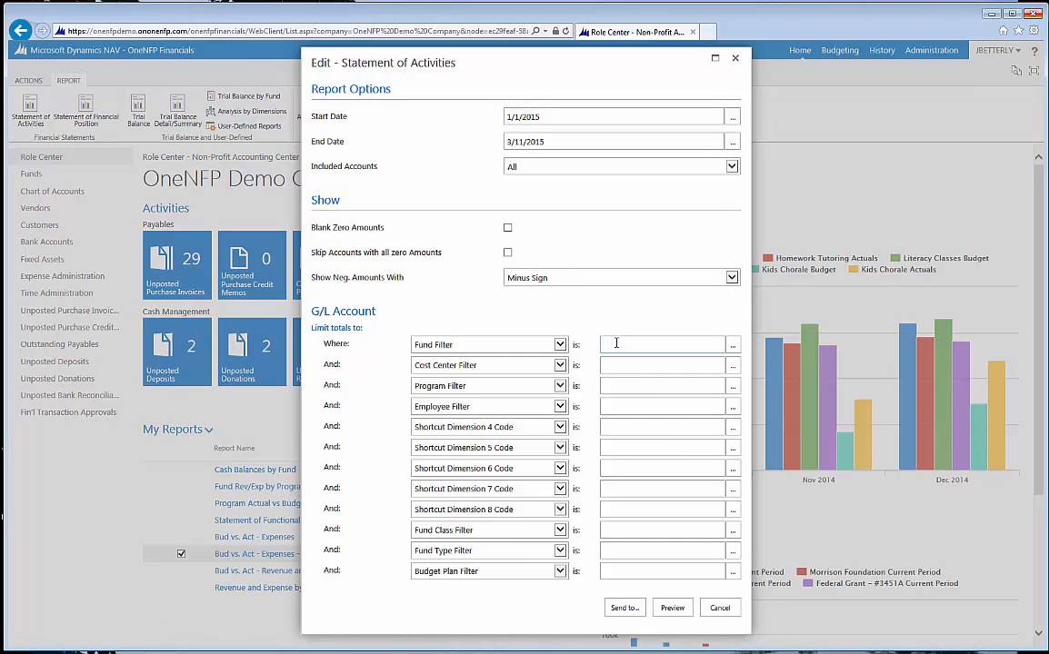
text(F220)
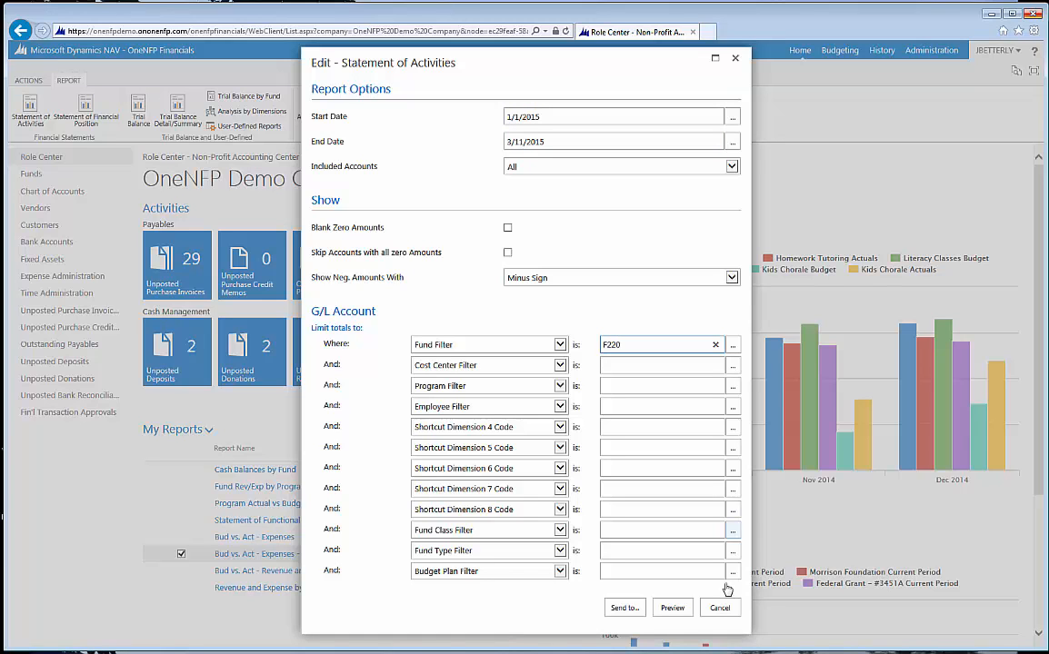
click(673, 607)
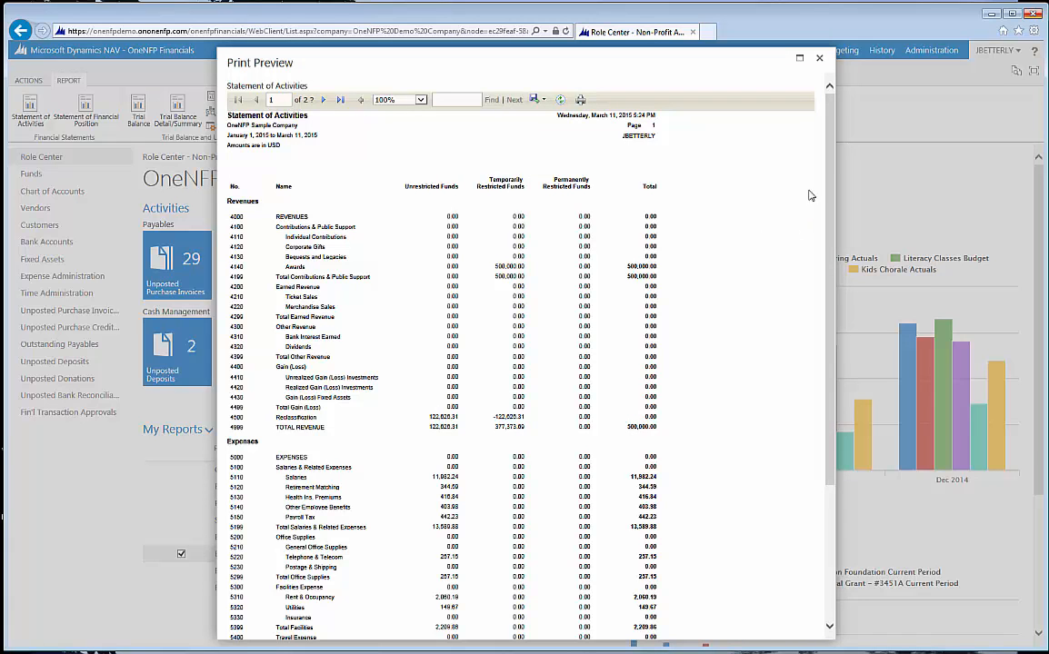
Examine the revenues, reclassification and expenses by restriction class in the Statement of Activities preview, and close it
scroll(823, 196, down, 2)
scroll(832, 235, down, 1)
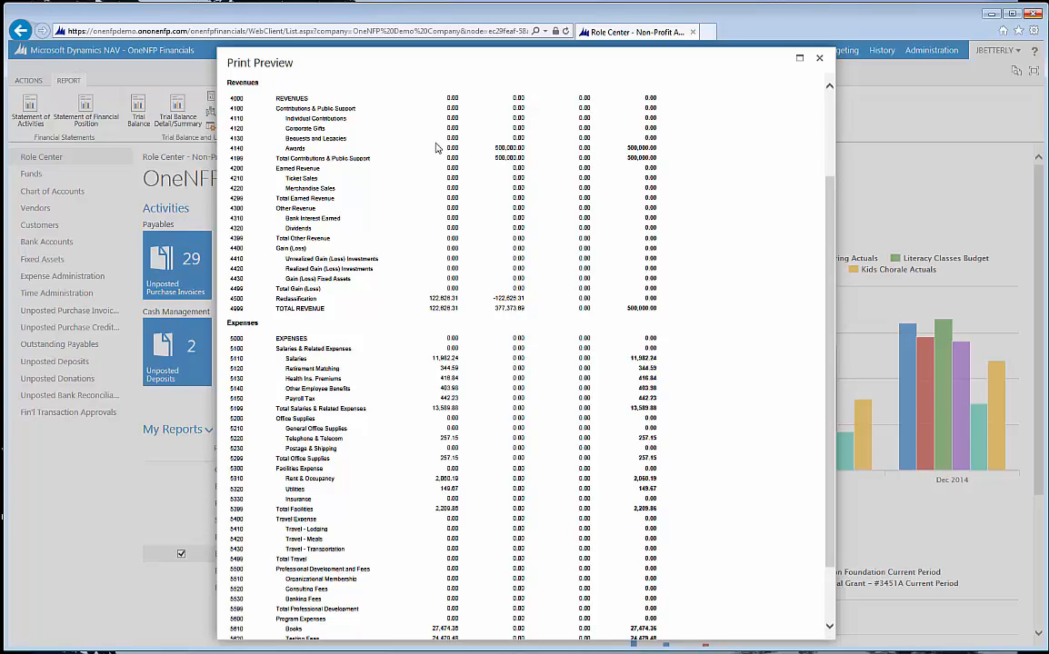
scroll(513, 173, up, 3)
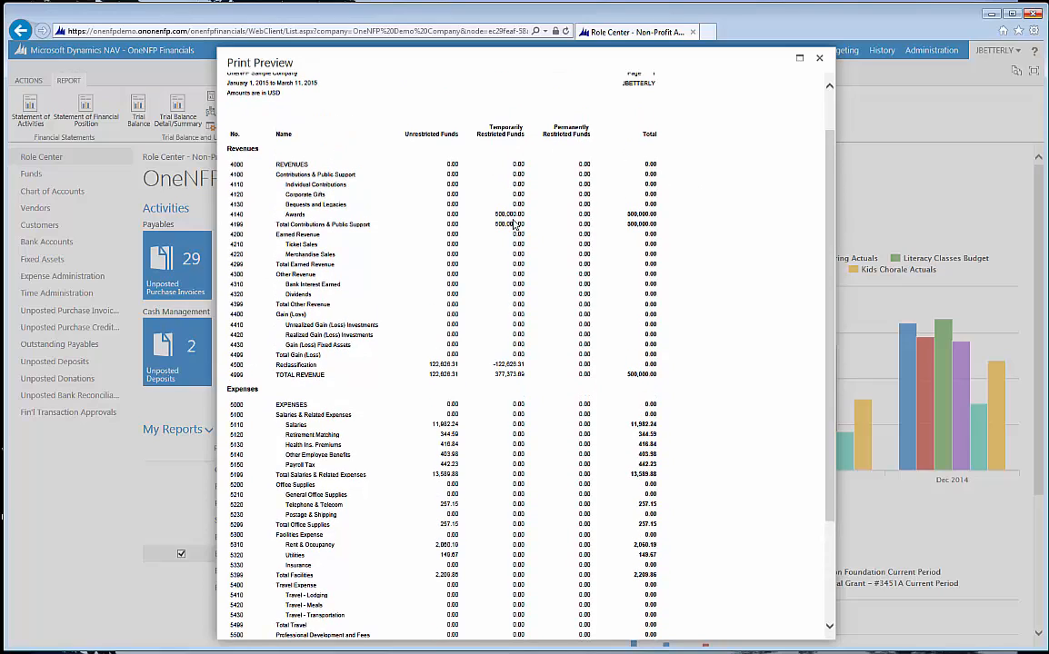
scroll(511, 244, down, 6)
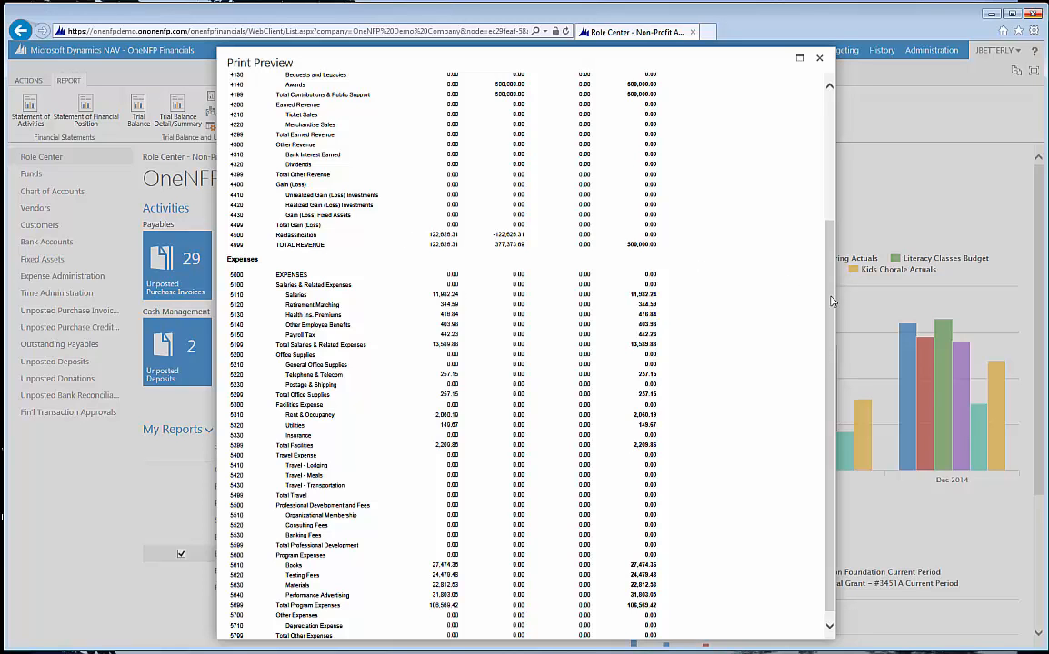
scroll(825, 246, up, 2)
scroll(825, 245, up, 3)
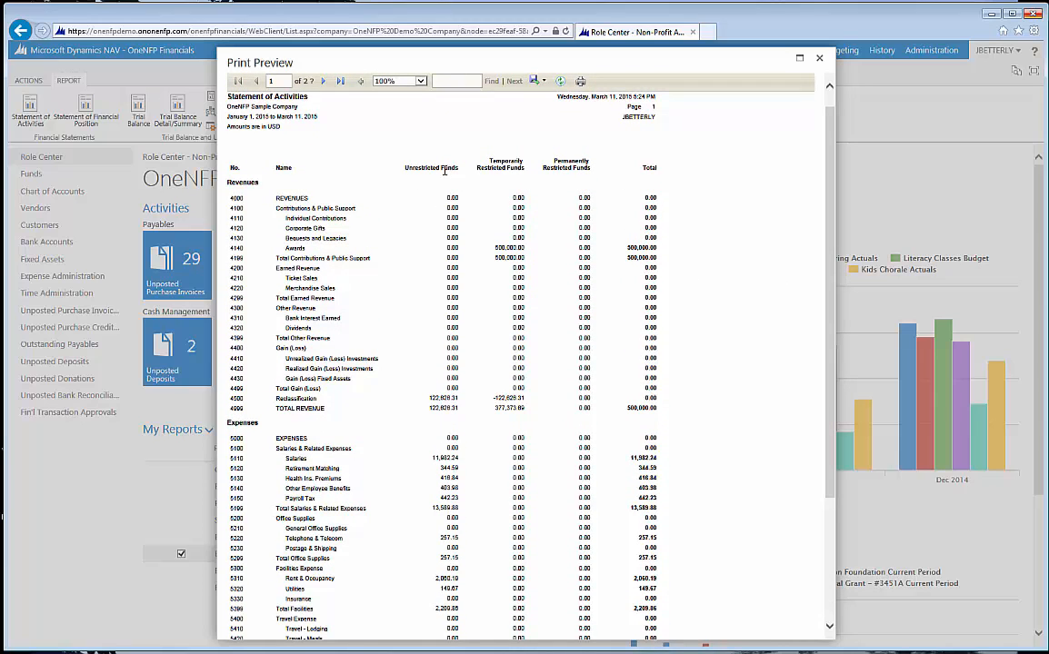
click(819, 59)
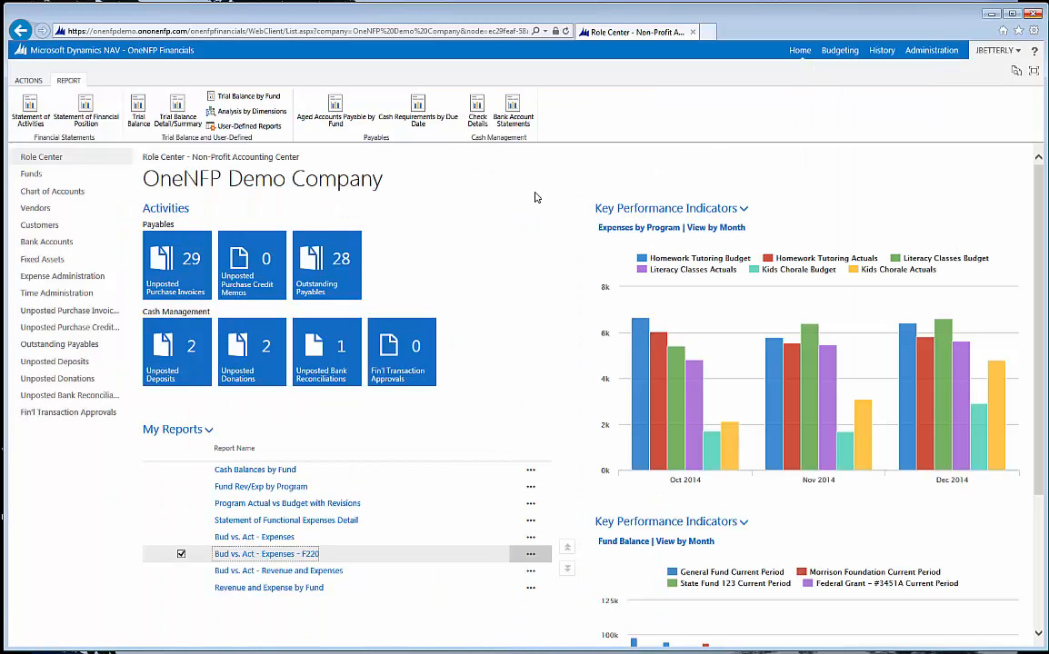